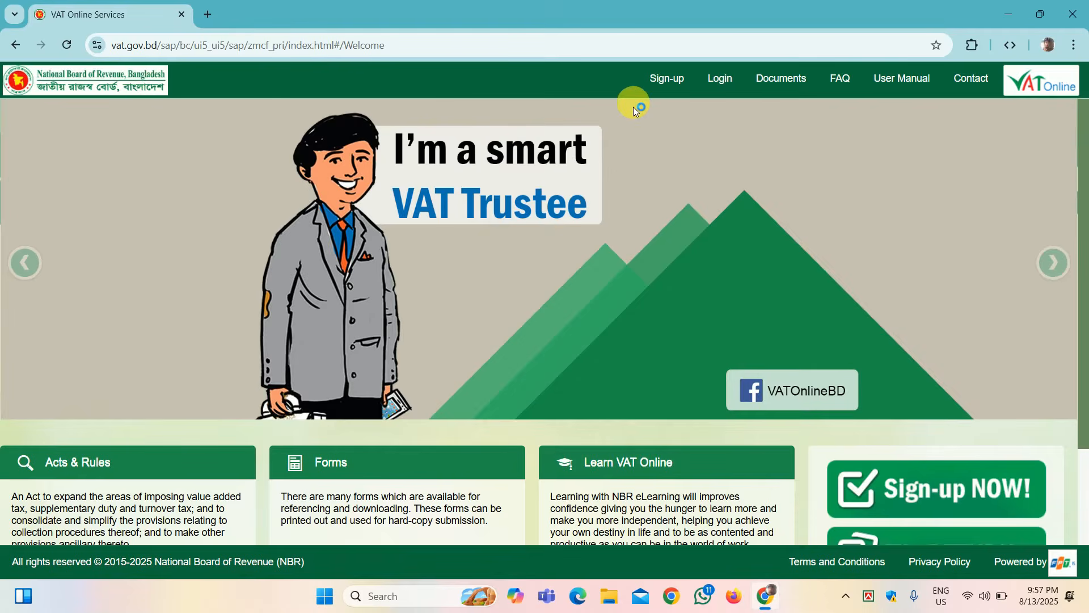
# Step: Look over the login page and the new-user sign-up form, then return to the welcome page
pyautogui.click(718, 86)
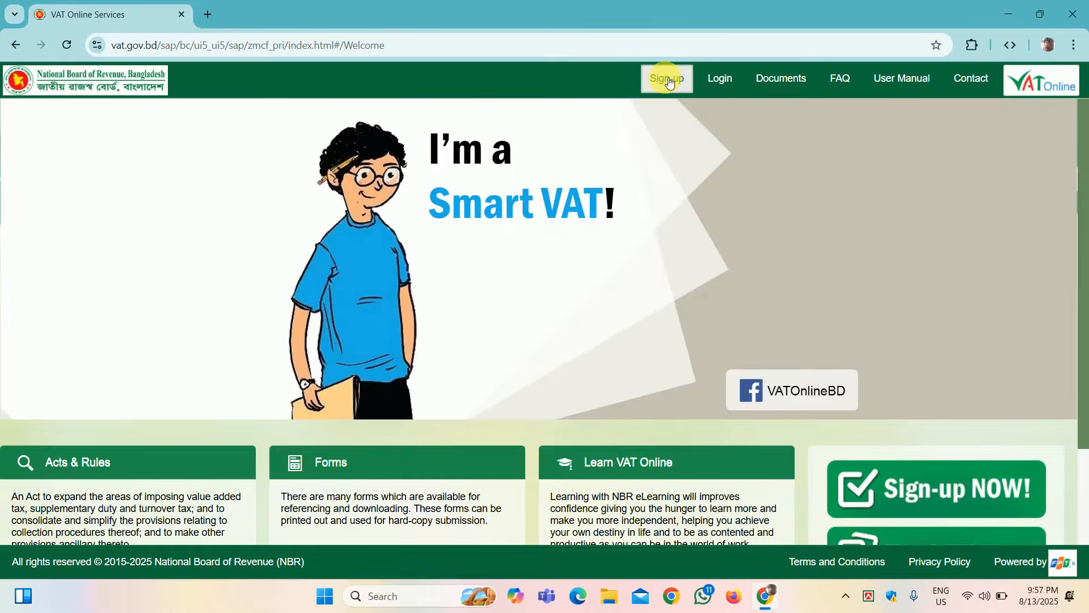
pyautogui.click(670, 82)
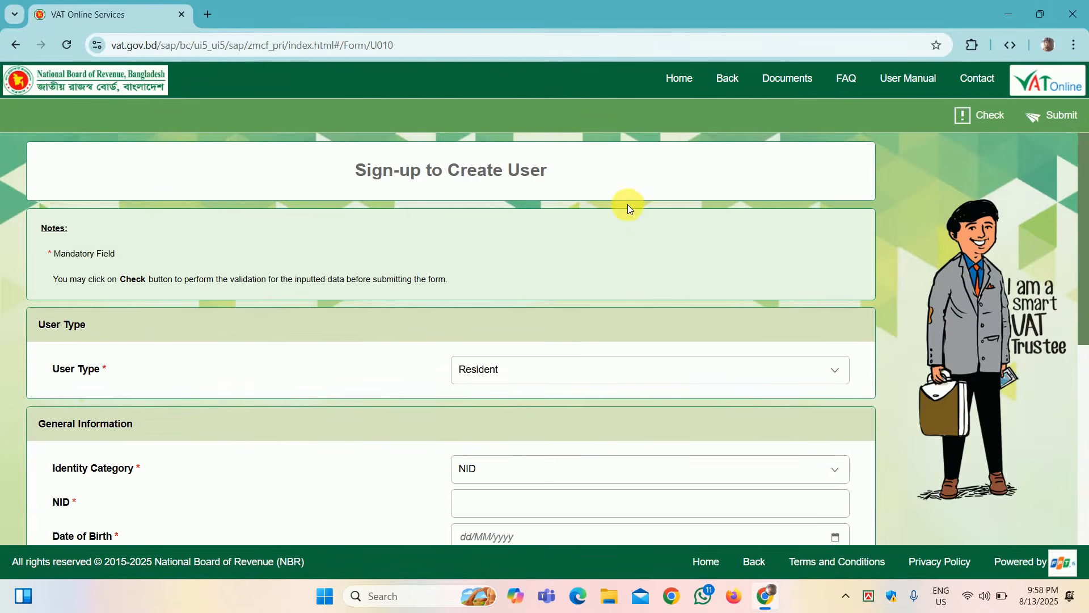
pyautogui.scroll(-5, 627, 204)
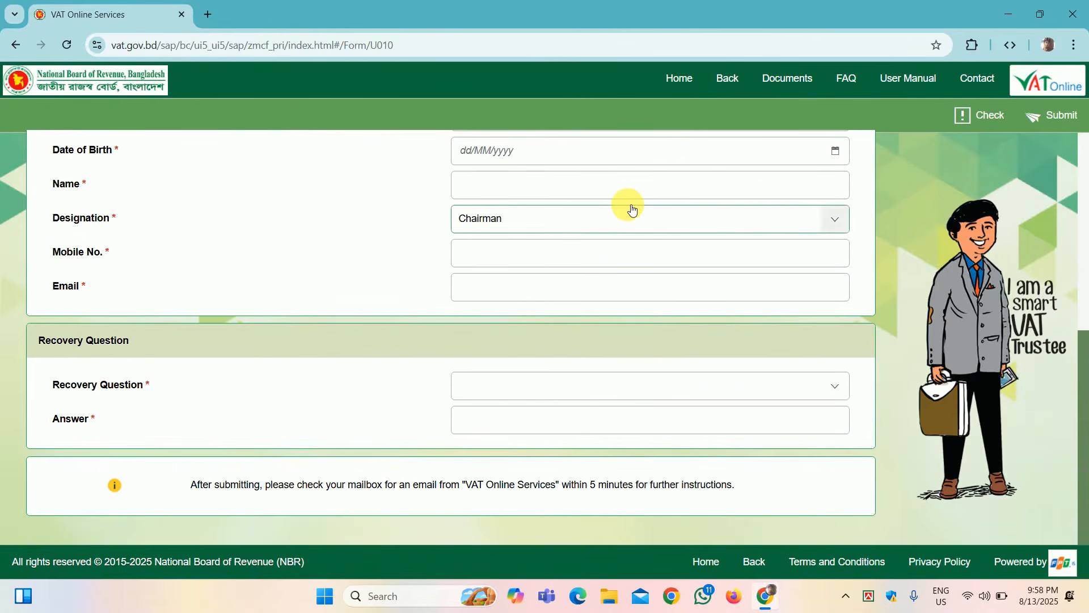
pyautogui.scroll(5, 632, 210)
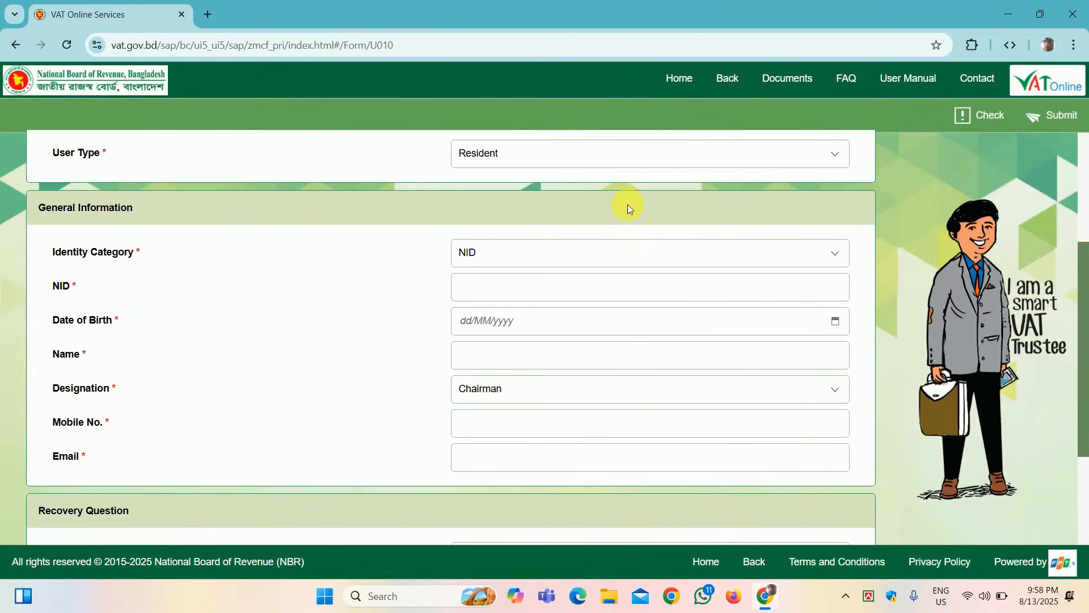
pyautogui.scroll(1, 628, 207)
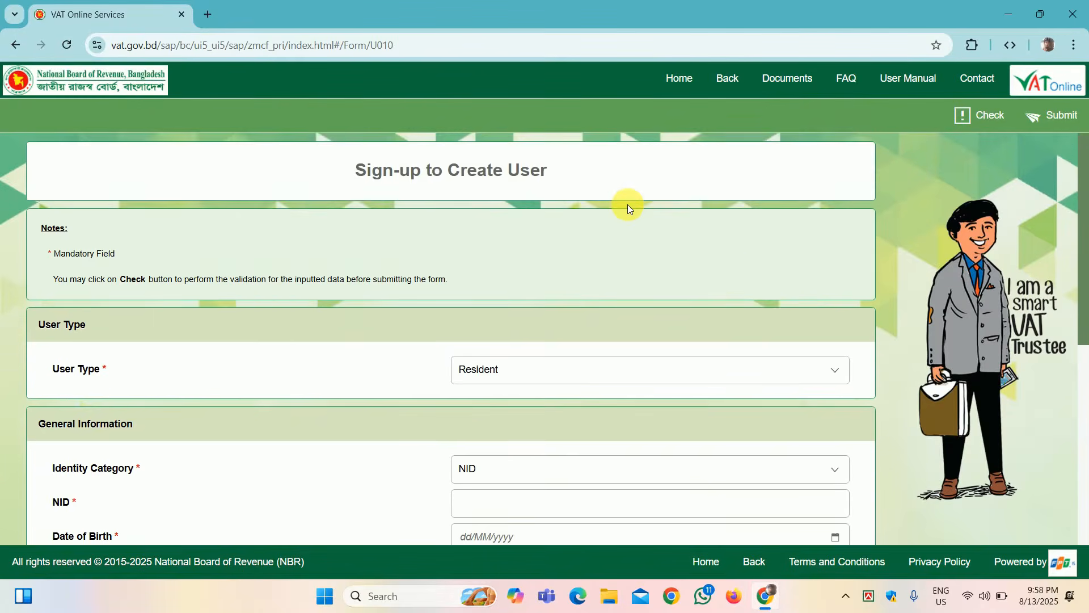
pyautogui.scroll(-5, 628, 207)
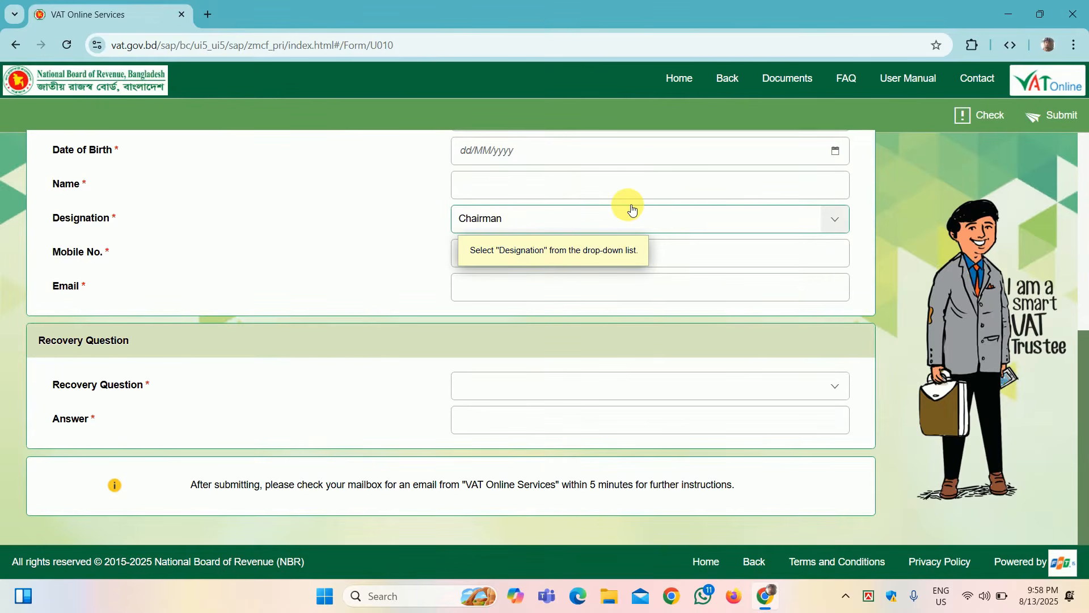
pyautogui.click(727, 78)
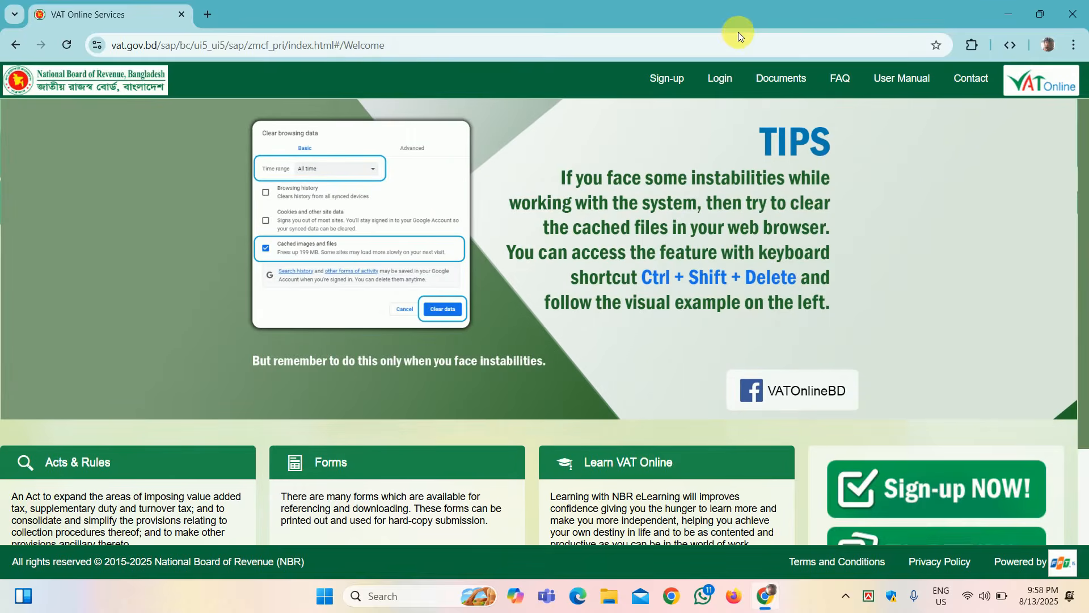
# Step: Sign in with the account username and password, ticking the reCAPTCHA check
pyautogui.click(719, 83)
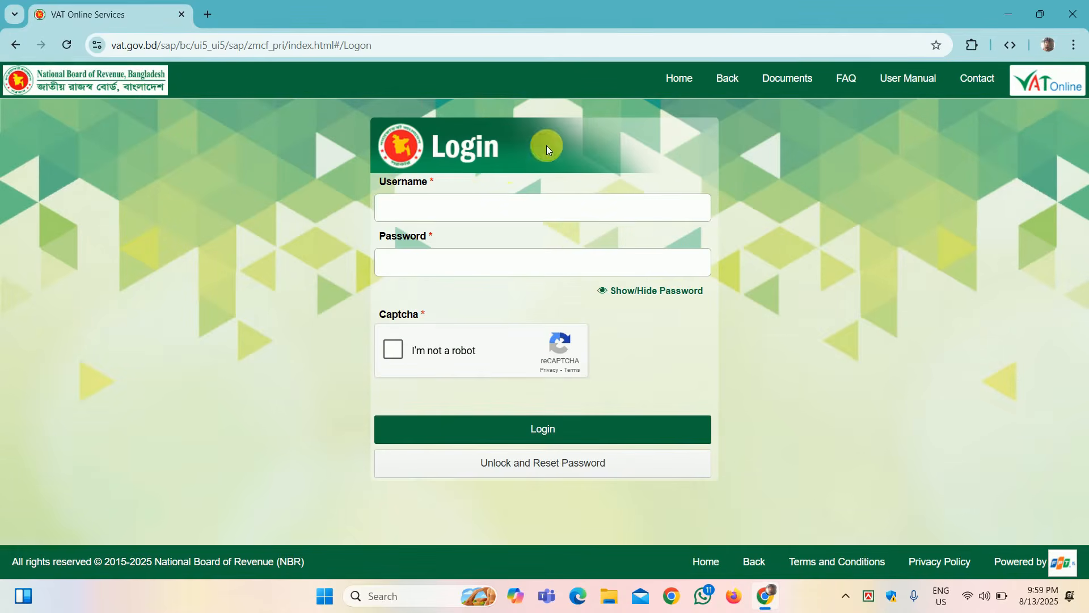
pyautogui.click(448, 214)
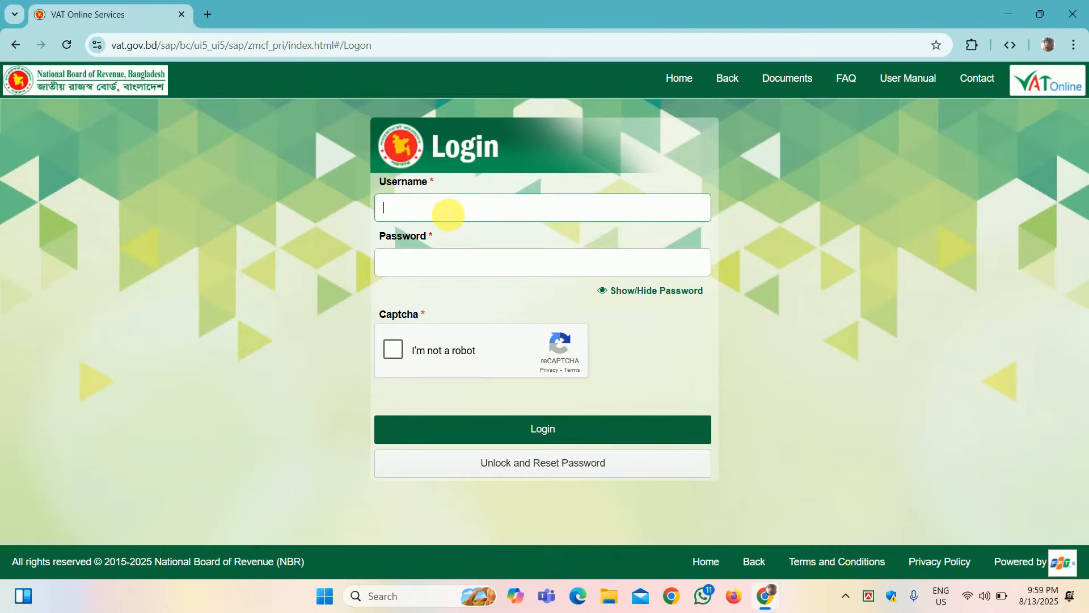
pyautogui.write('0192')
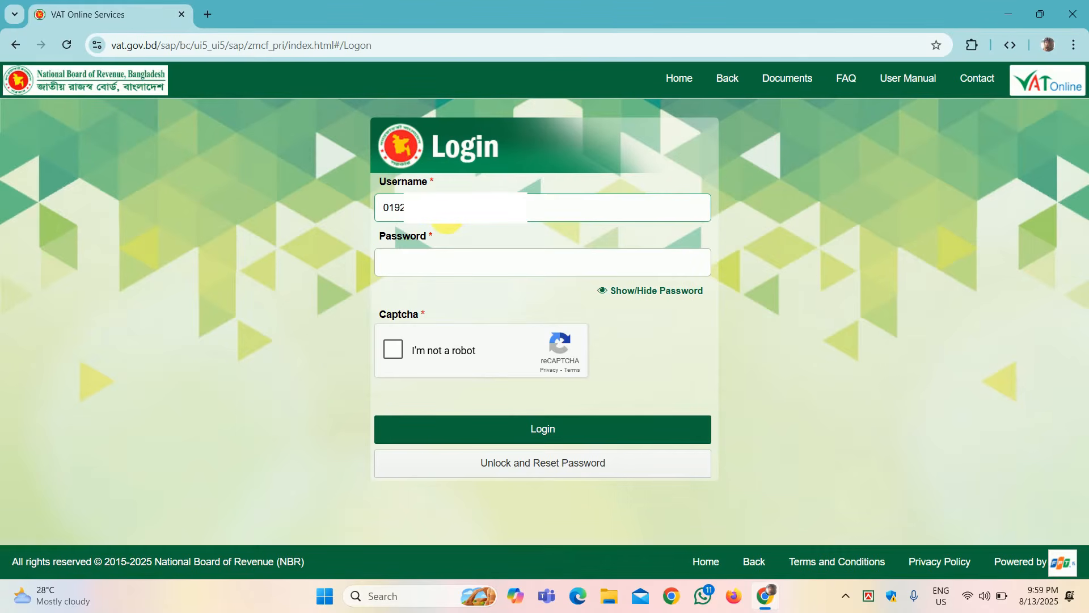
pyautogui.click(420, 274)
pyautogui.write('••••')
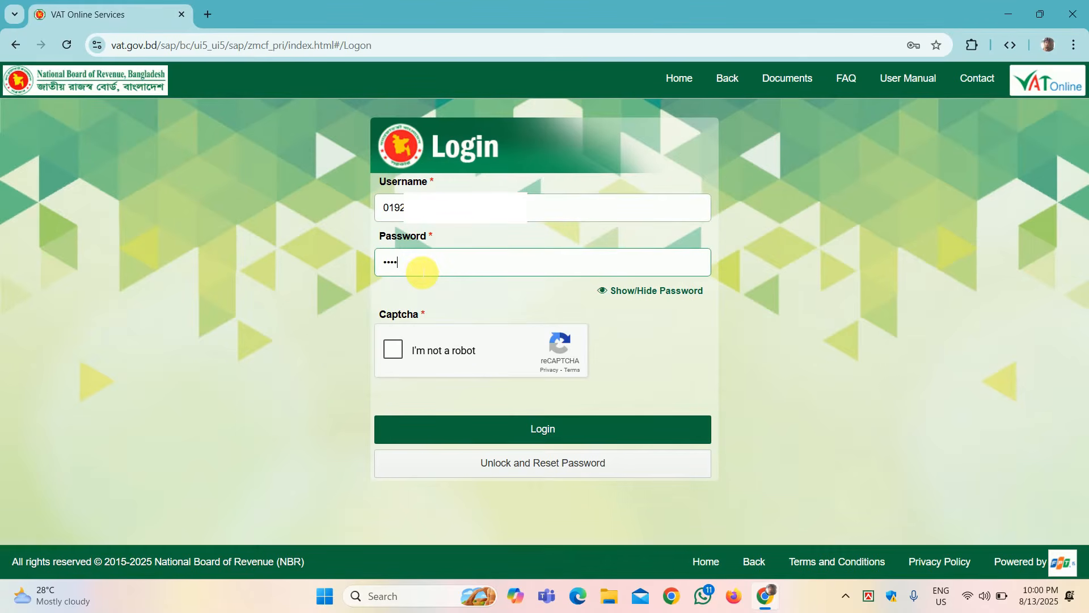
pyautogui.write('••••')
pyautogui.click(394, 349)
pyautogui.click(519, 430)
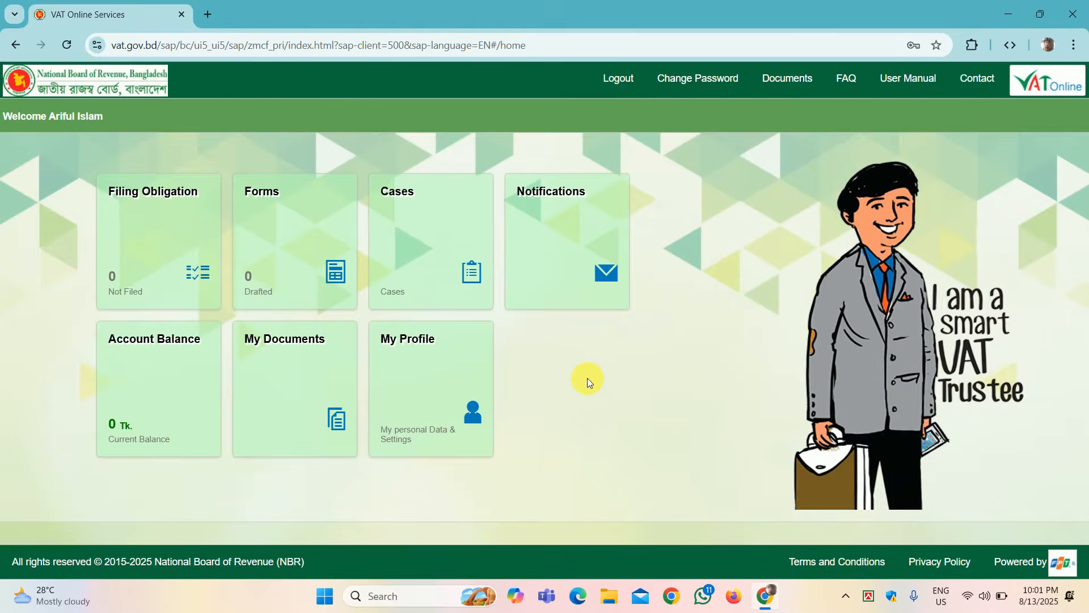
# Step: From the Forms list, add a new form of type Mushak - 18.1 Application for VAT Consultant Licence
pyautogui.click(308, 234)
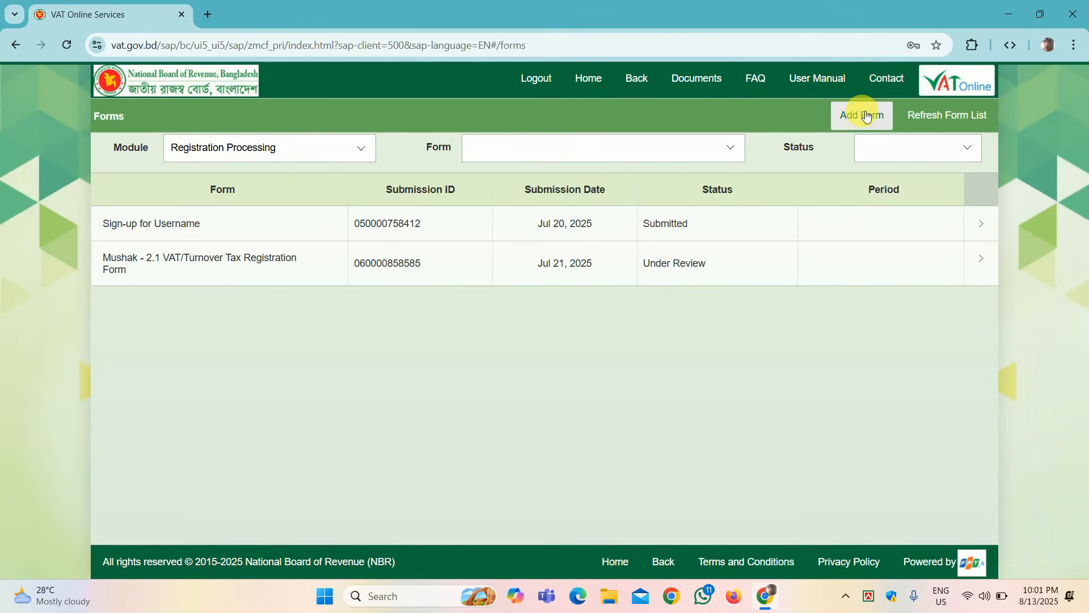
pyautogui.click(865, 115)
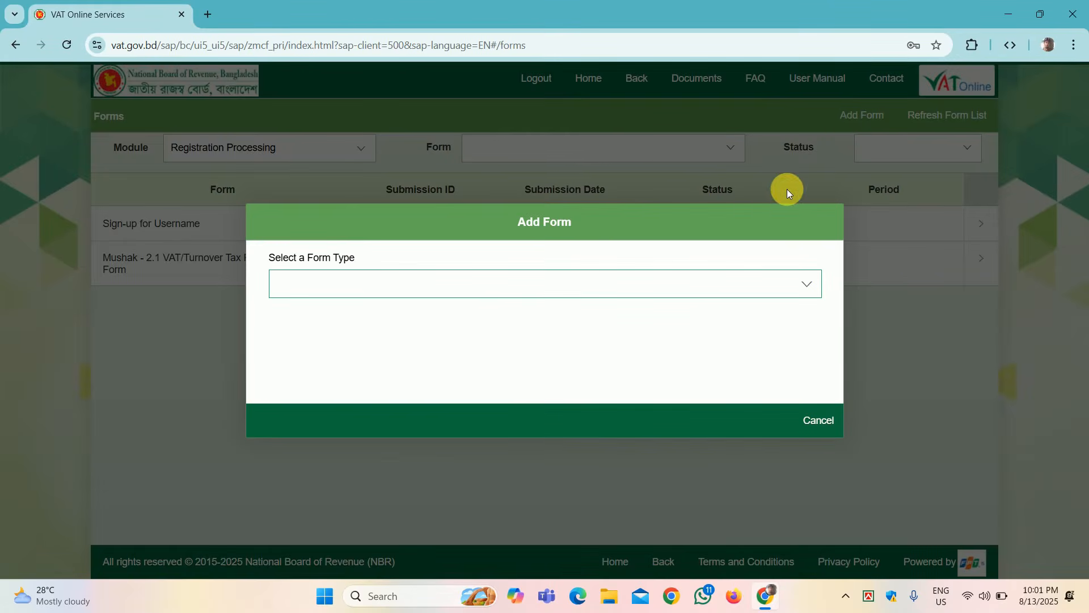
pyautogui.click(810, 291)
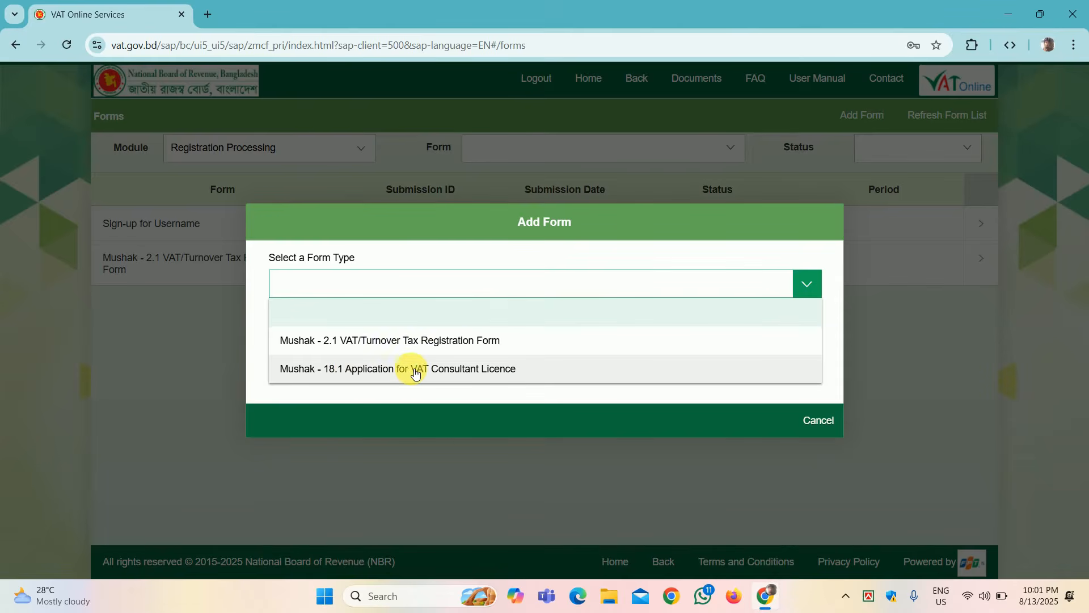
pyautogui.click(475, 372)
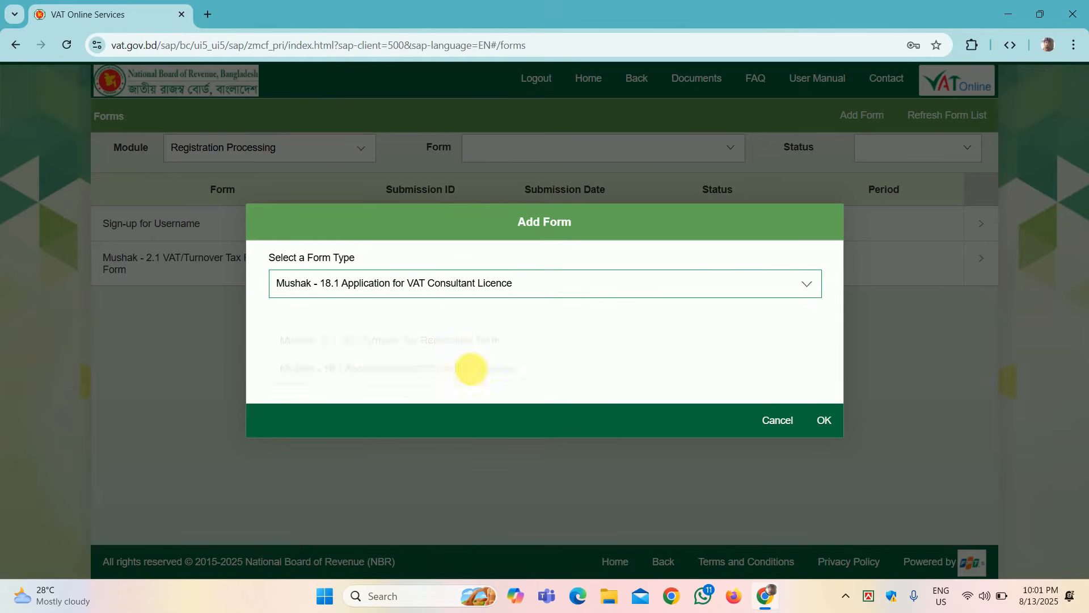
# Step: Open the blank Mushak-18.1 form and inspect its BIN, TIN and Email fields down to Section II
pyautogui.click(825, 421)
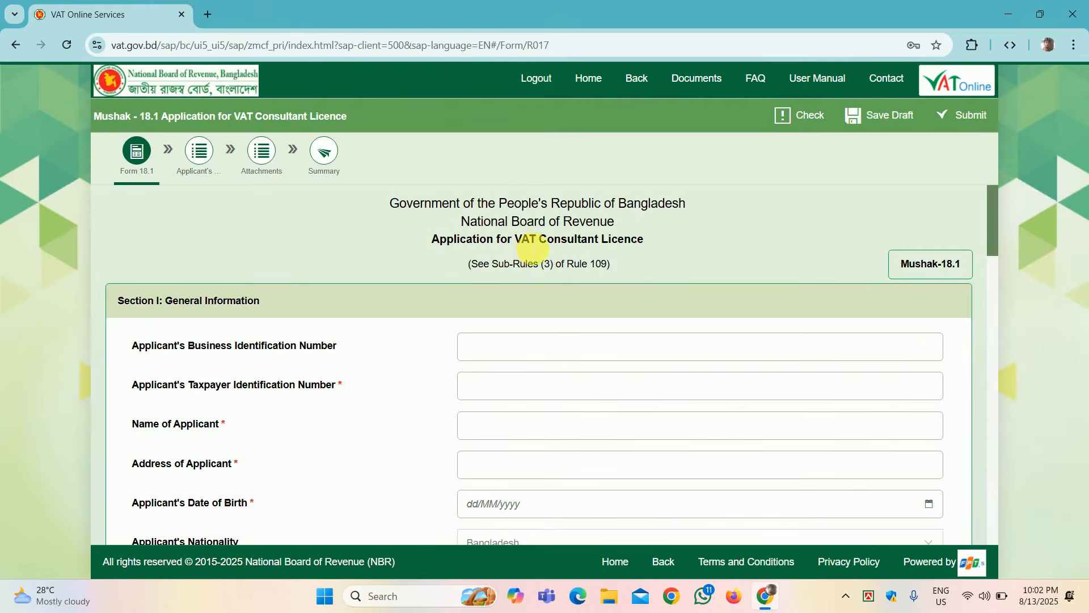
pyautogui.scroll(-3, 643, 247)
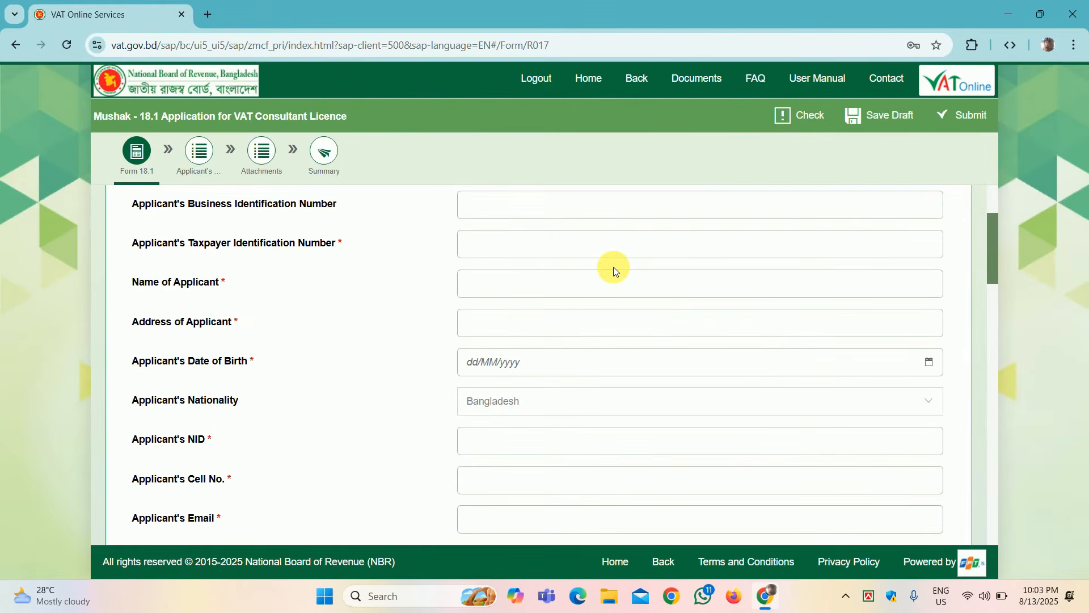
pyautogui.scroll(2, 614, 267)
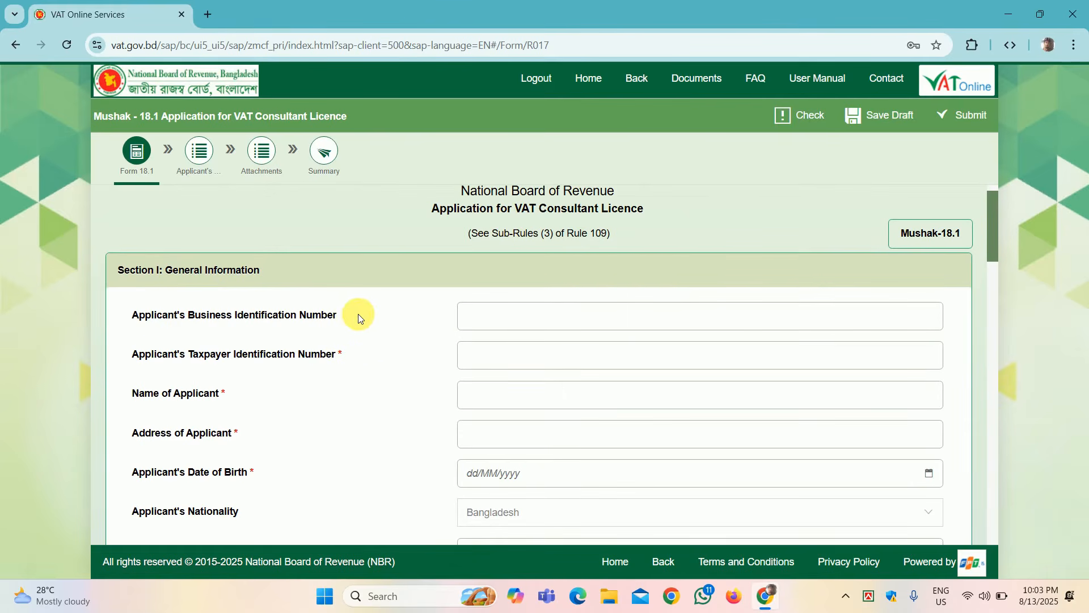
pyautogui.click(488, 316)
pyautogui.click(484, 357)
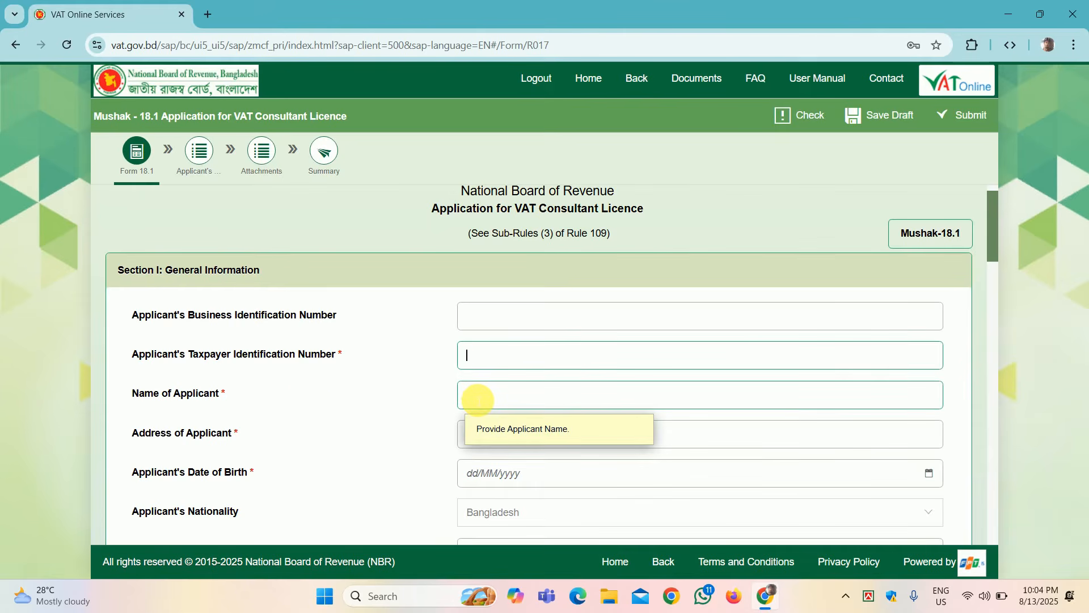
pyautogui.scroll(-2, 435, 402)
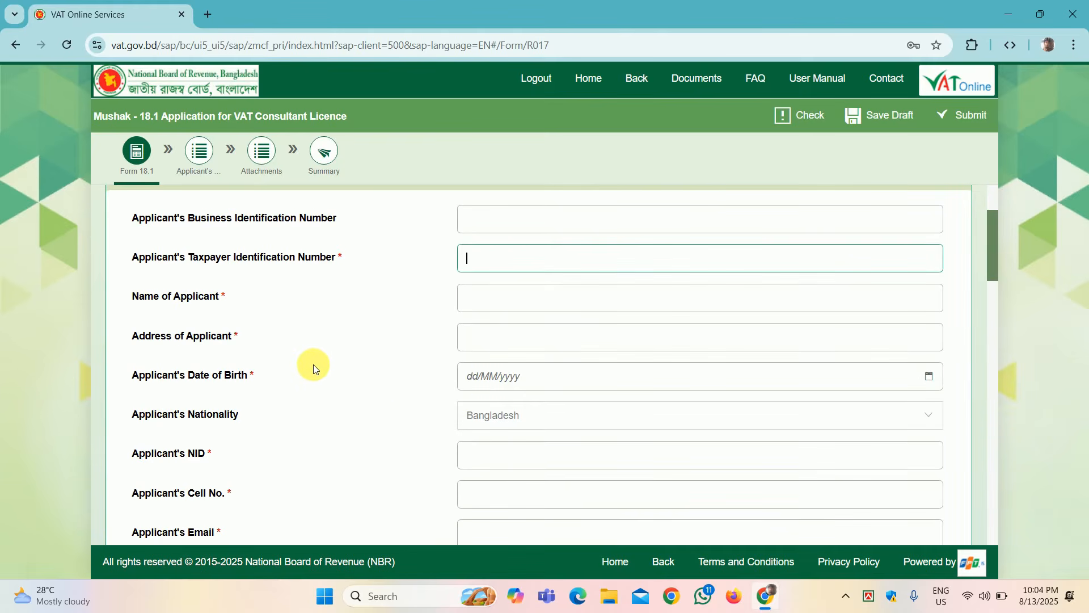
pyautogui.scroll(-1, 414, 389)
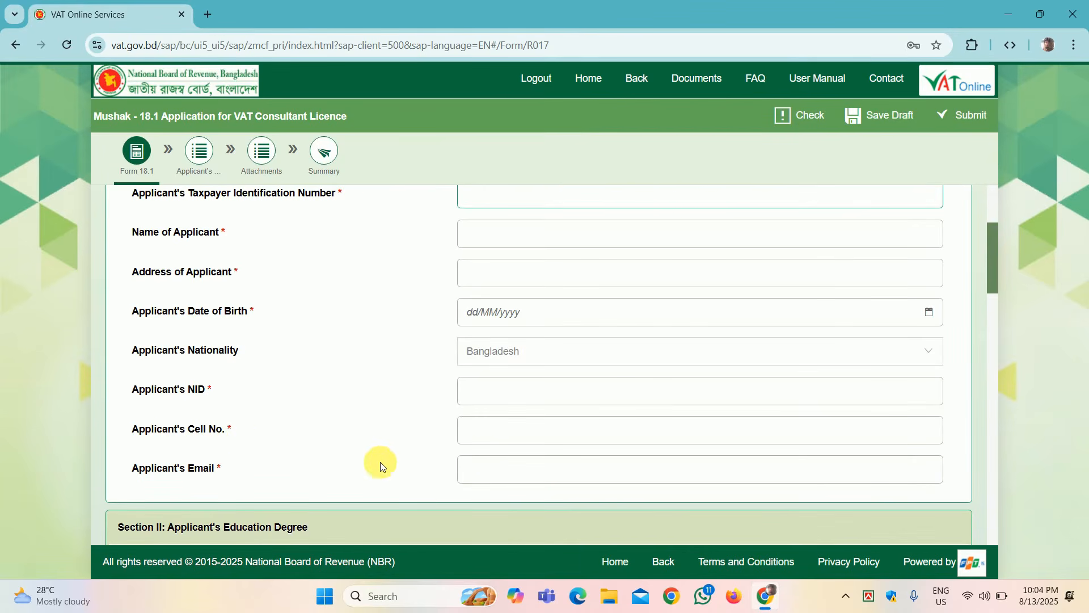
pyautogui.click(477, 472)
pyautogui.scroll(-1, 371, 424)
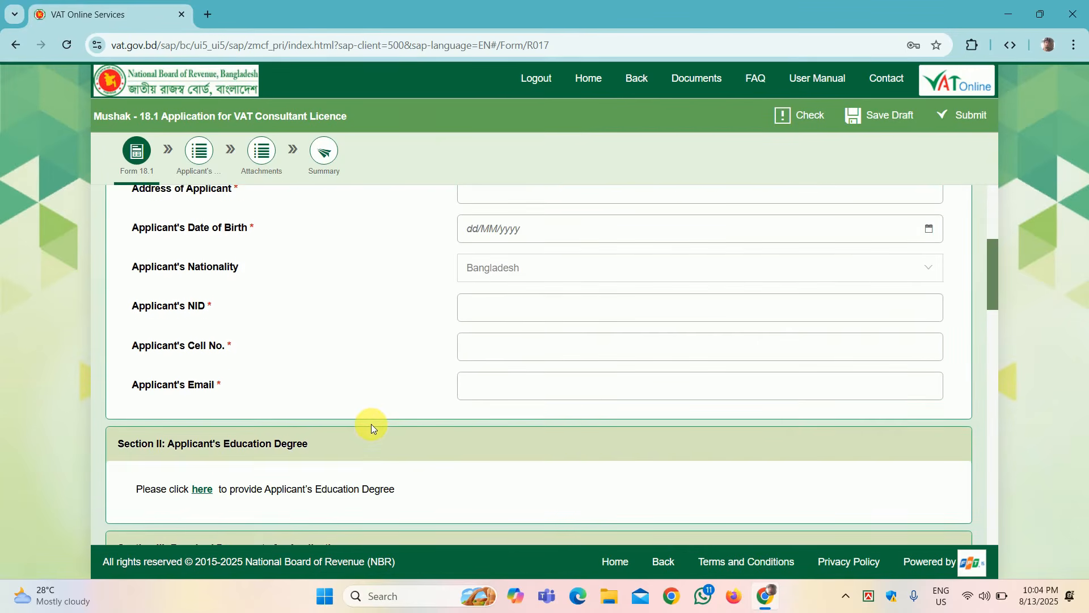
pyautogui.scroll(-1, 372, 424)
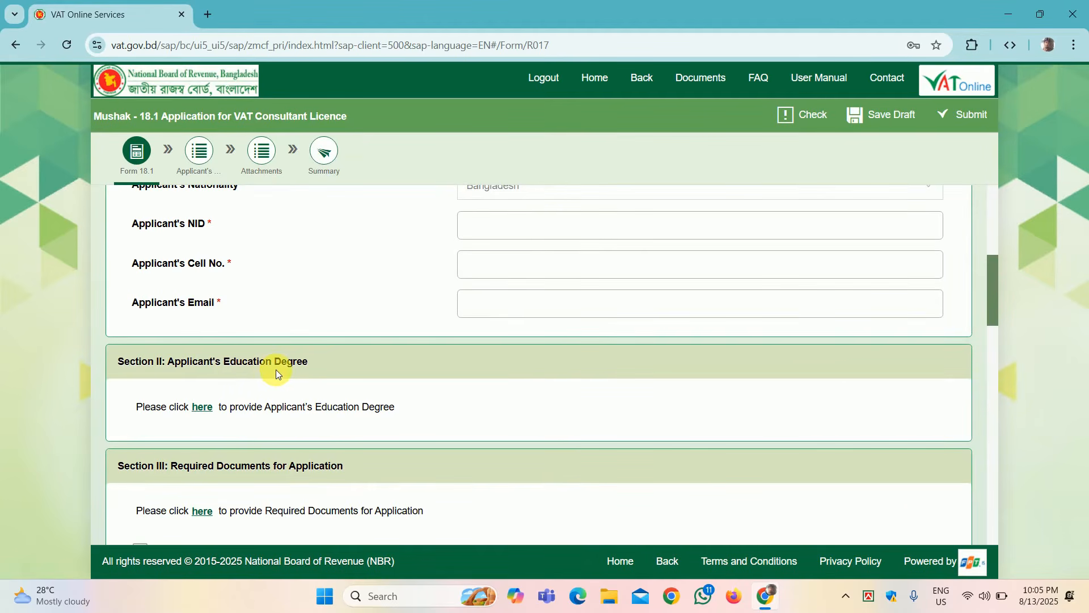
# Step: Open the Applicant's Education Degree table and add an SSC row passed in 2010
pyautogui.click(205, 408)
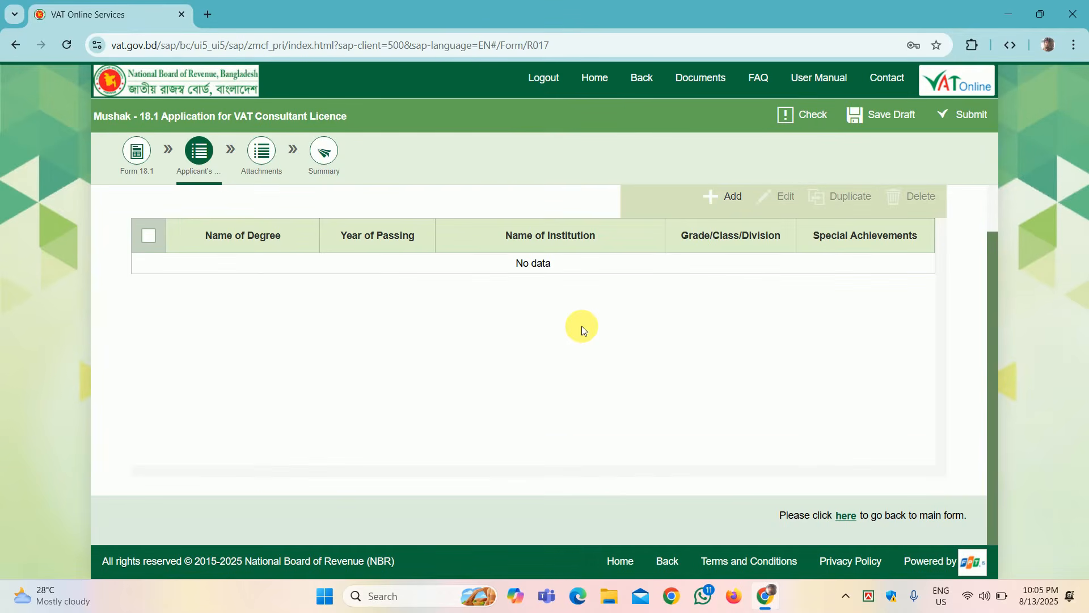
pyautogui.click(728, 200)
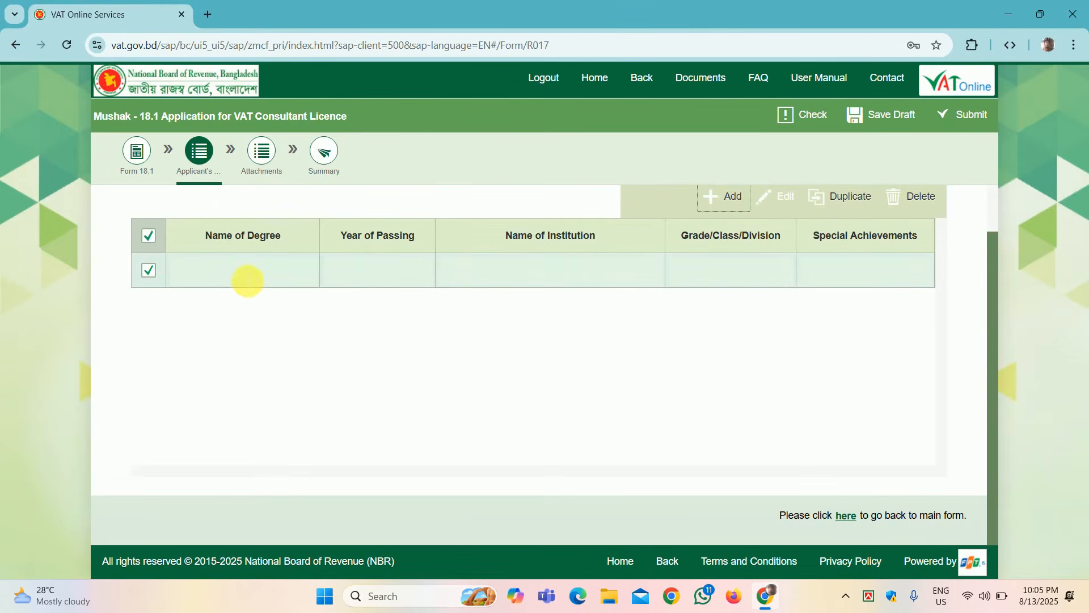
pyautogui.click(246, 276)
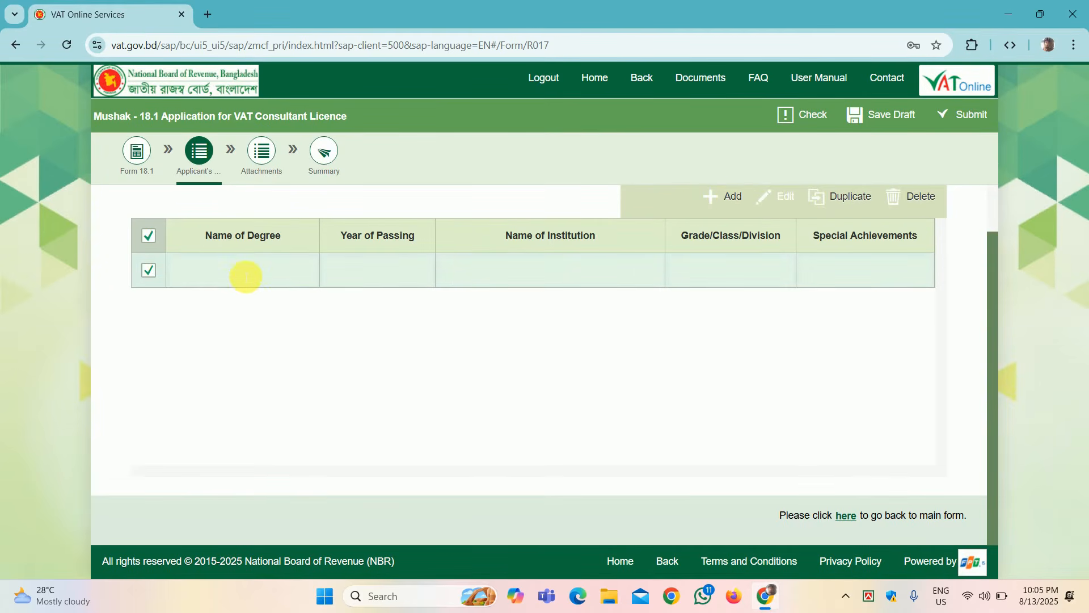
pyautogui.write('SSC')
pyautogui.click(377, 275)
pyautogui.write('2010')
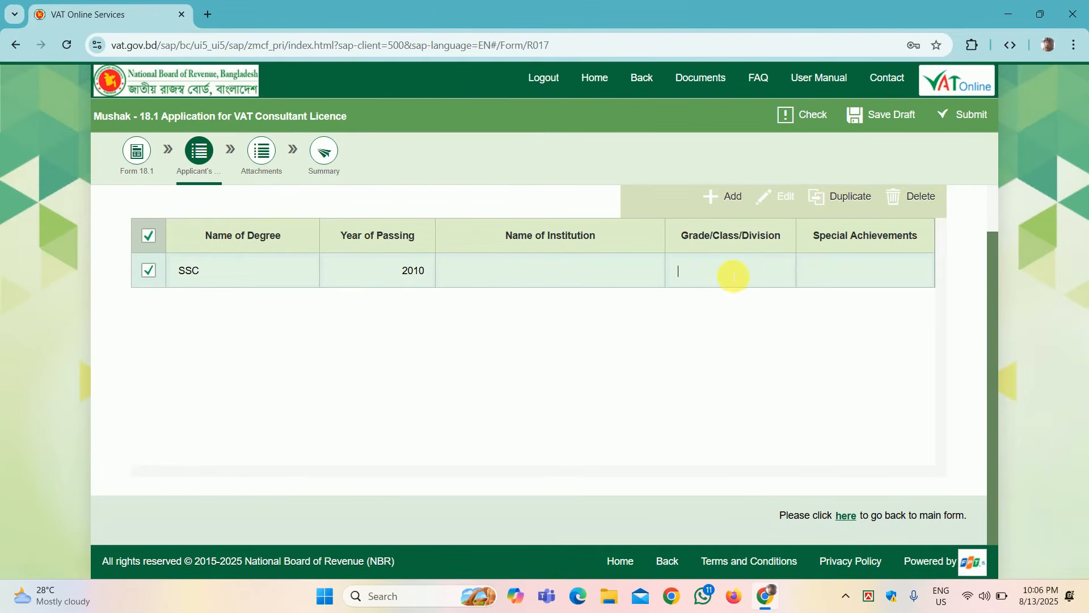
pyautogui.click(718, 277)
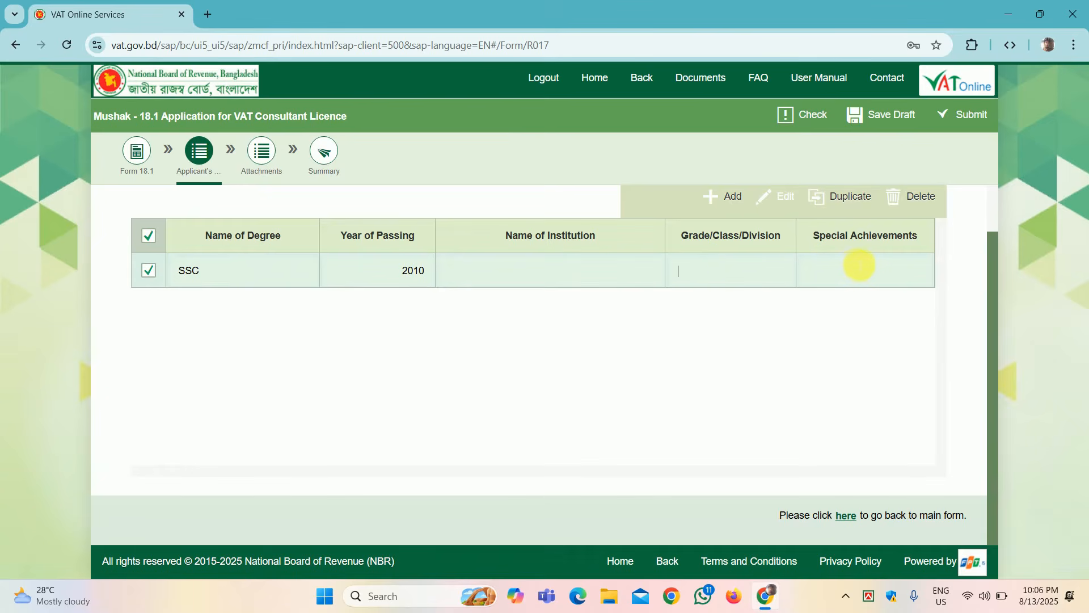
pyautogui.click(864, 266)
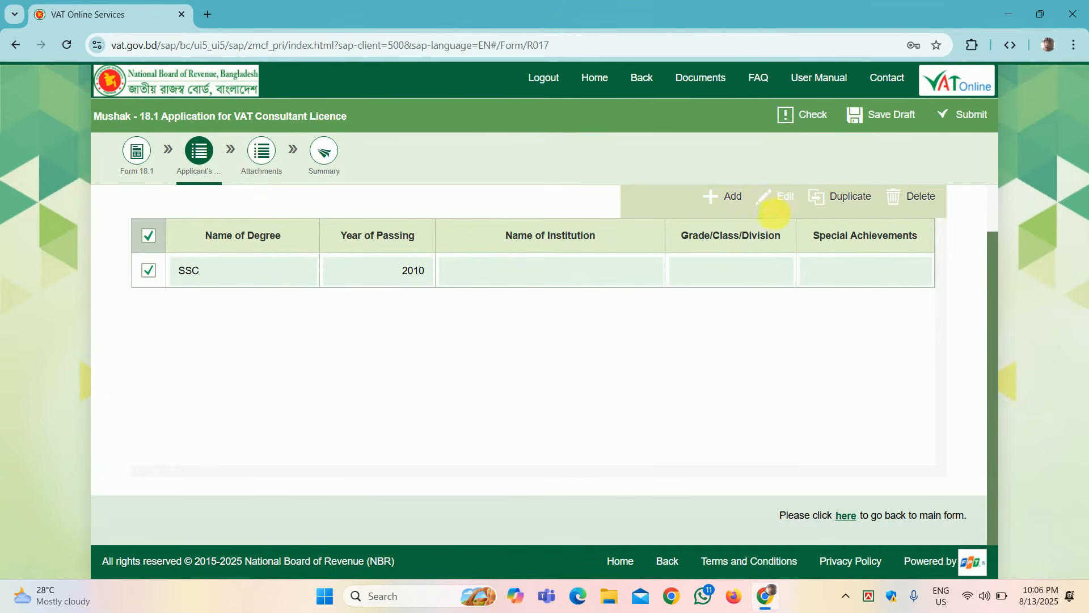
# Step: Add HSC 2012 and LLB 2018 rows to the education table
pyautogui.click(741, 201)
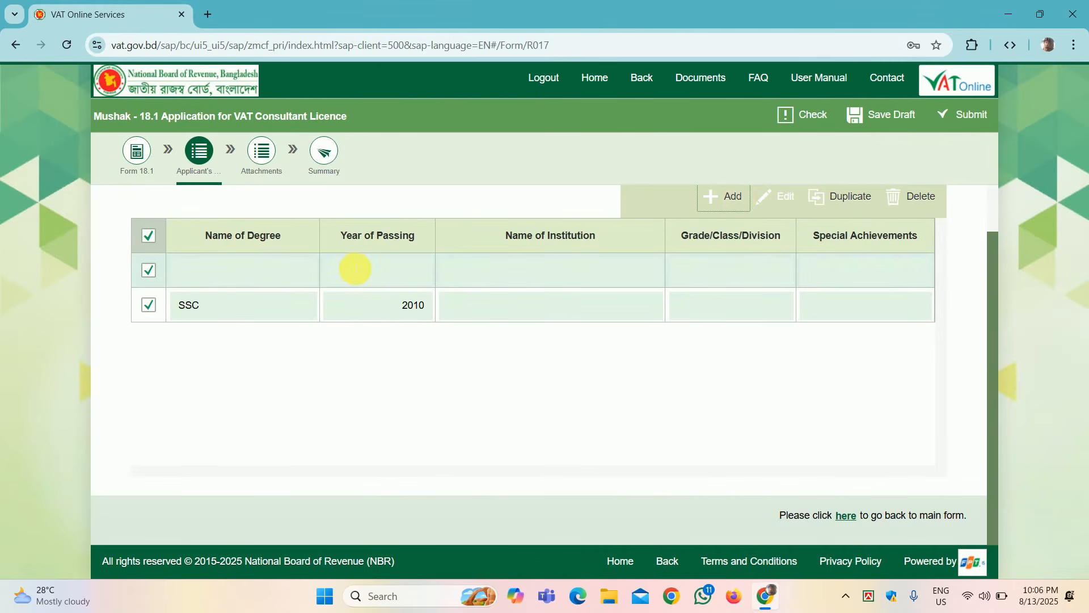
pyautogui.click(291, 276)
pyautogui.write('HSC')
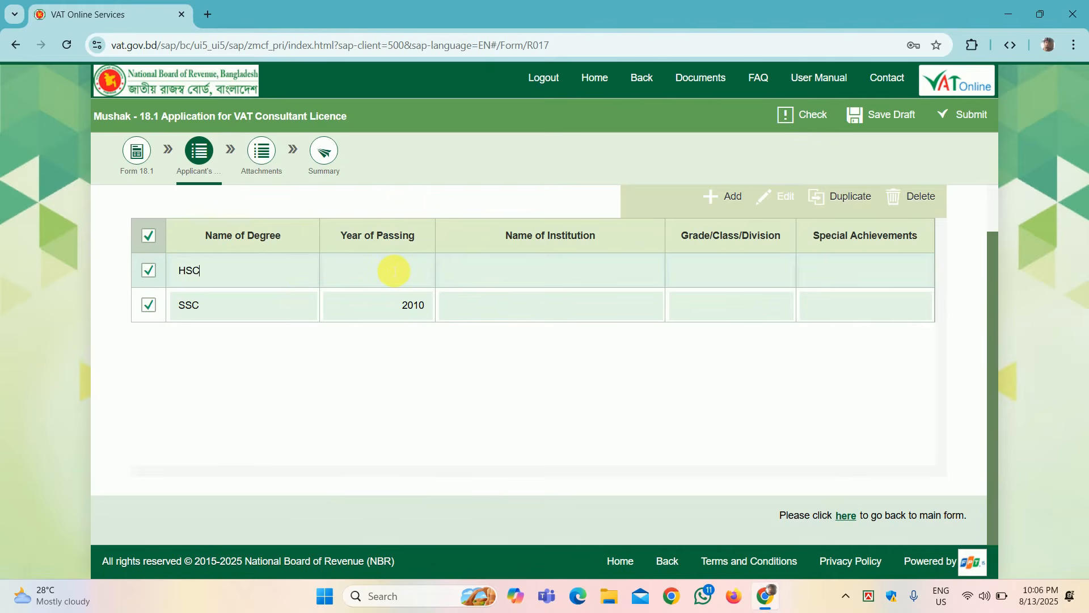
pyautogui.write('2012')
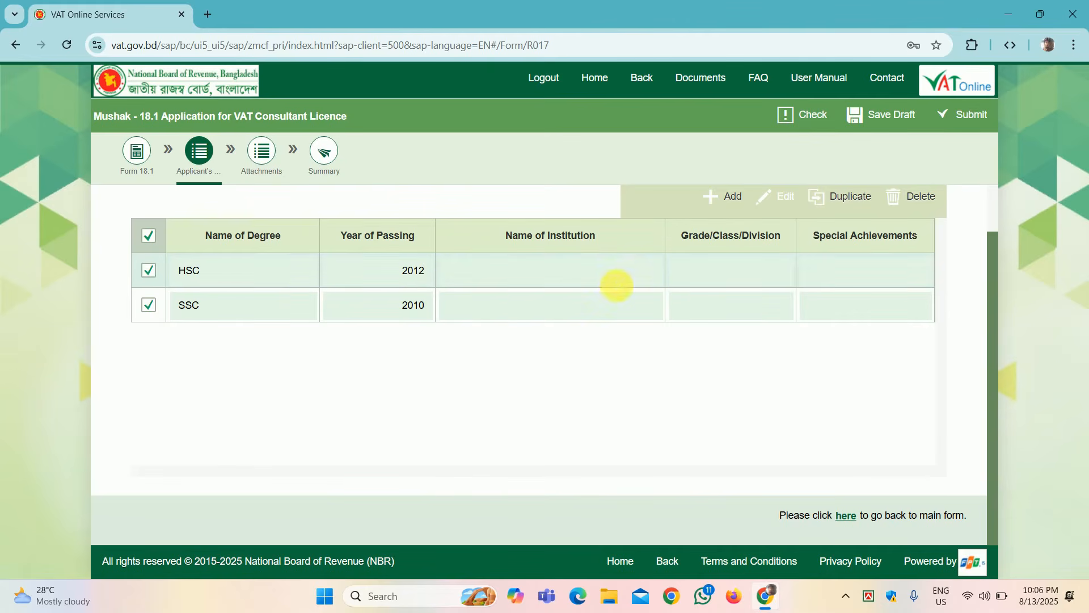
pyautogui.click(586, 280)
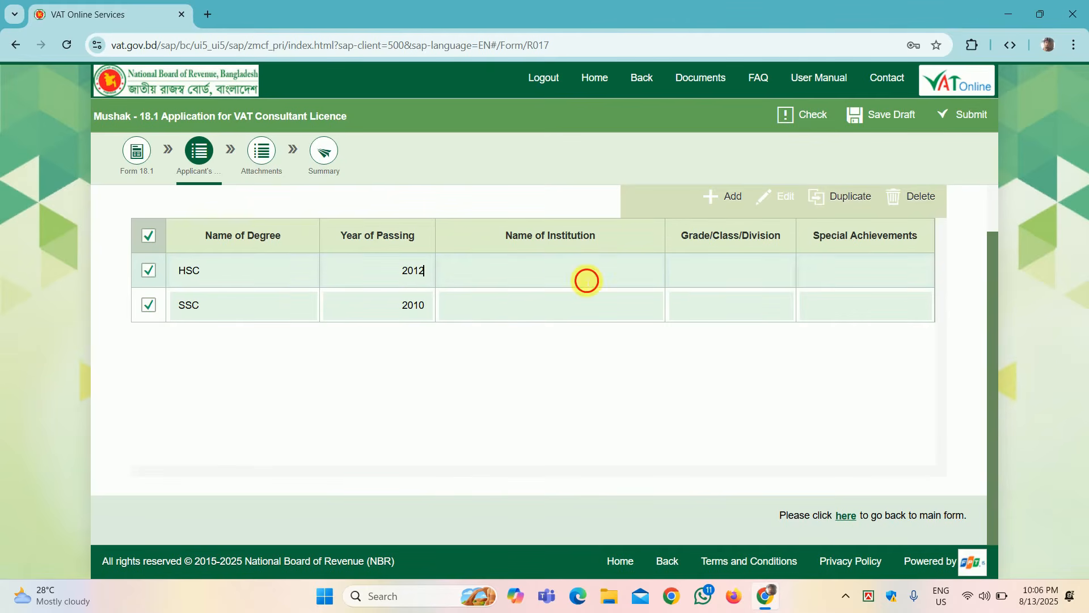
pyautogui.click(728, 199)
pyautogui.click(205, 273)
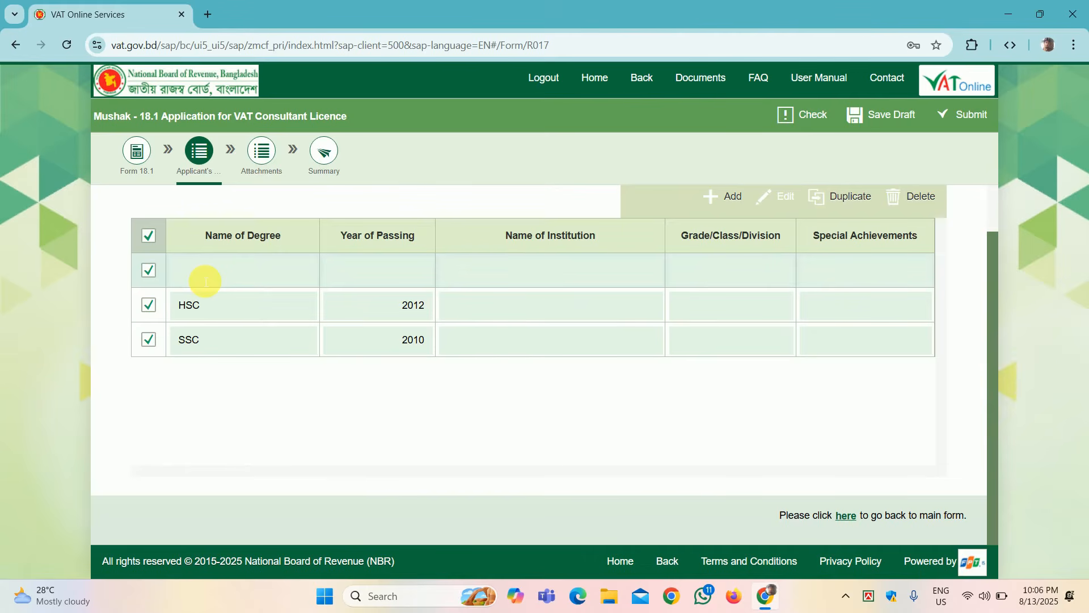
pyautogui.write('LLB')
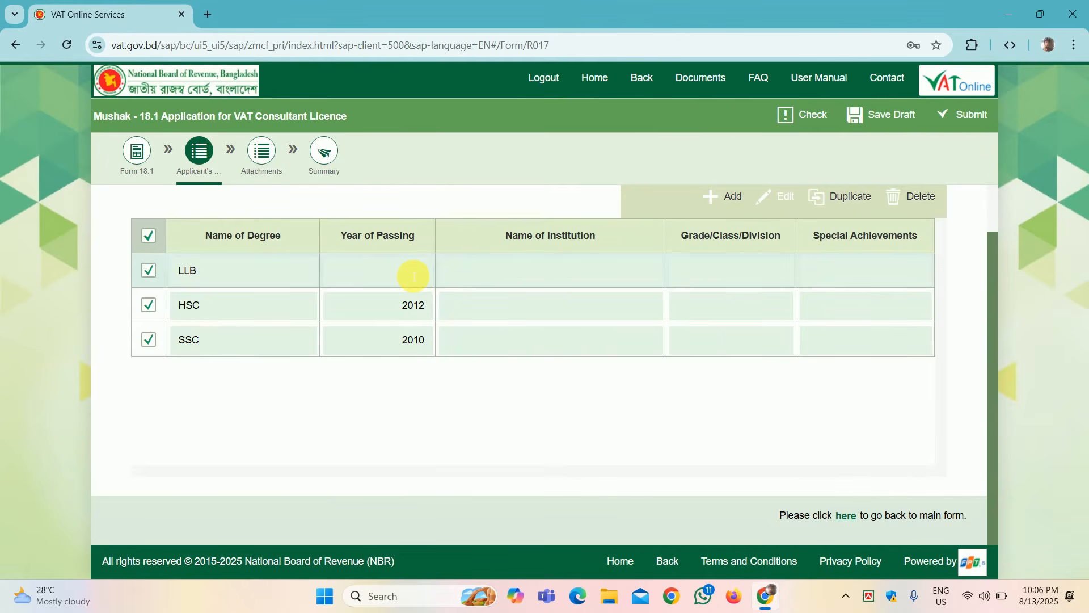
pyautogui.write('2018')
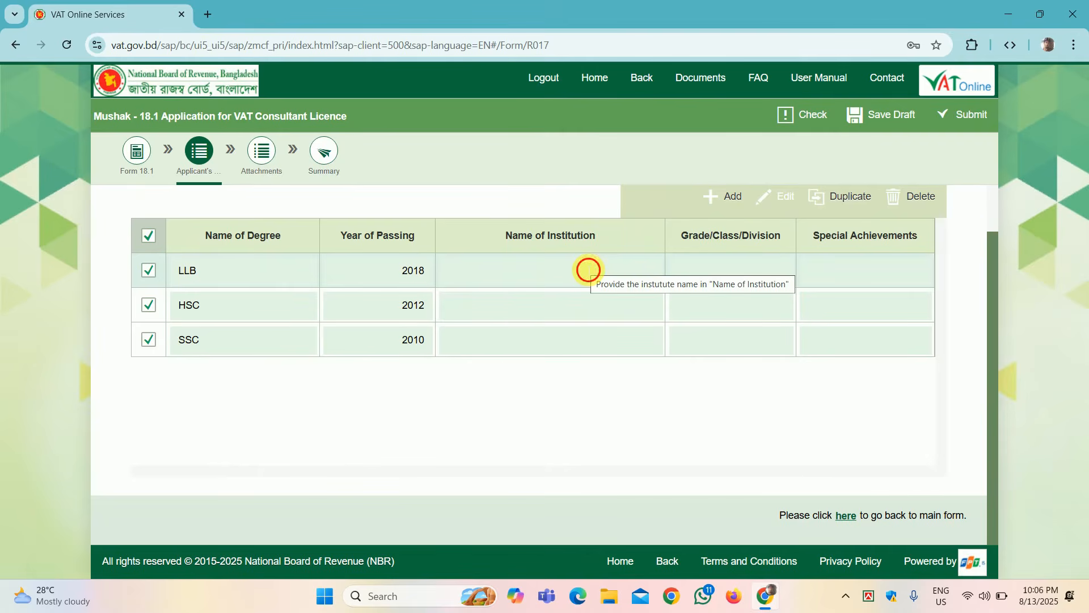
pyautogui.press('Tab')
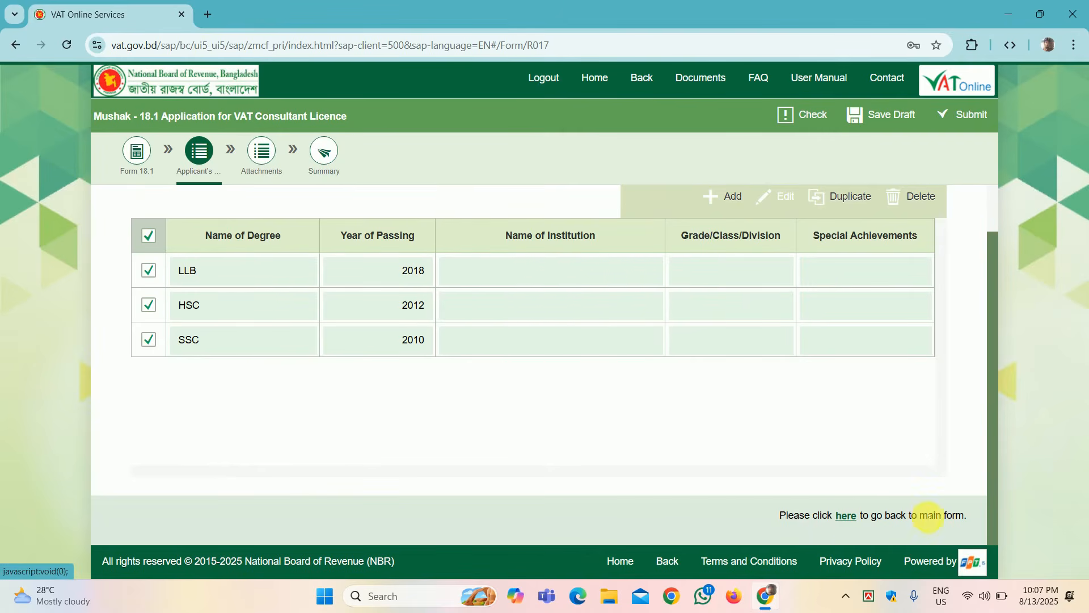
# Step: Go back to the main Form 18.1 and bring up Section III with the 5,000.00 BDT fee
pyautogui.click(846, 515)
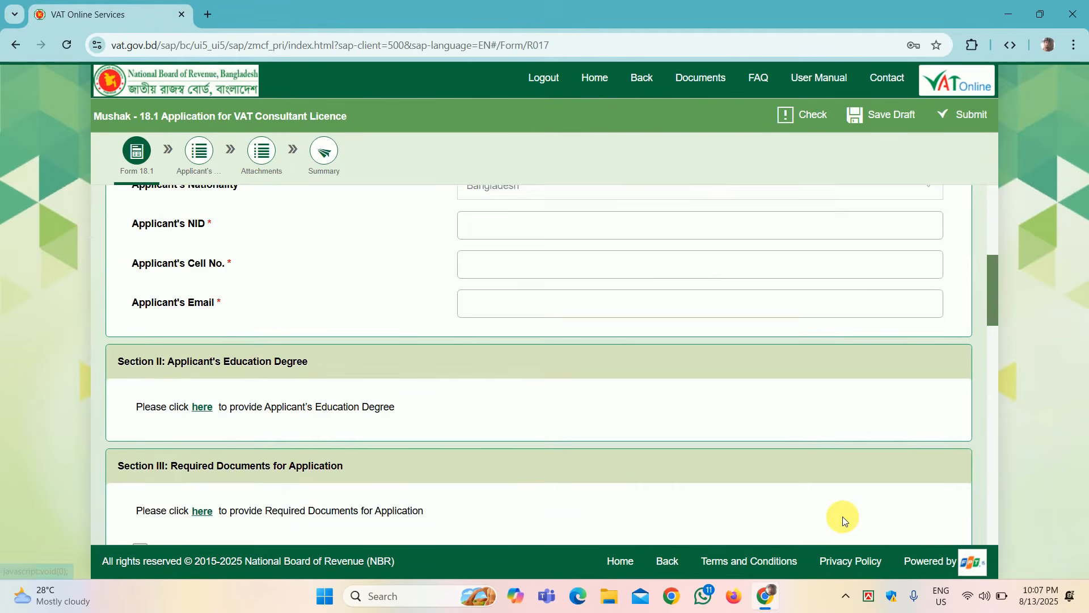
pyautogui.scroll(-4, 748, 410)
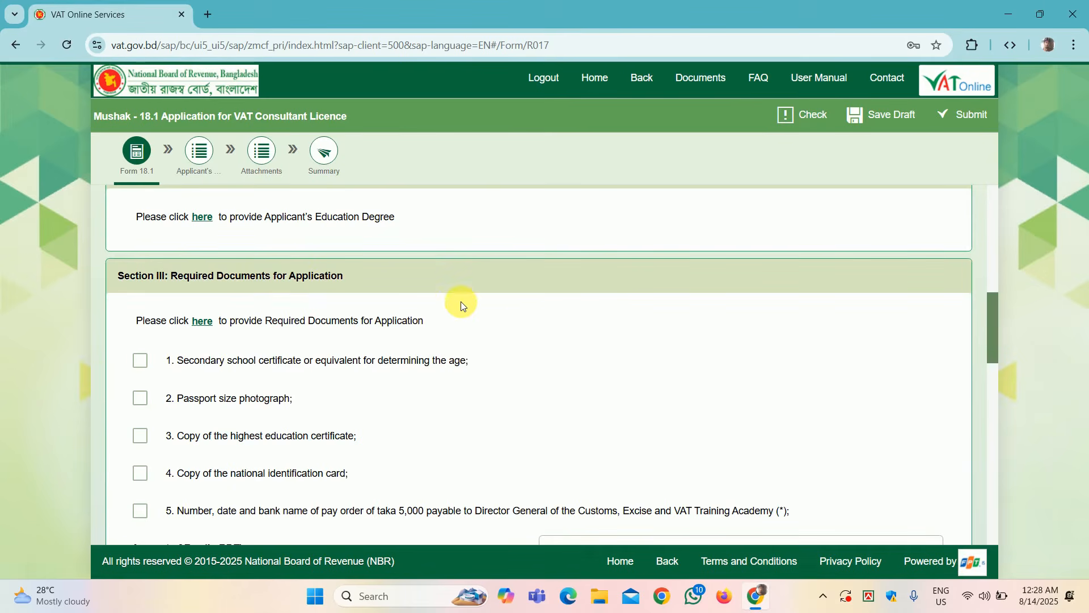
pyautogui.scroll(-1, 518, 325)
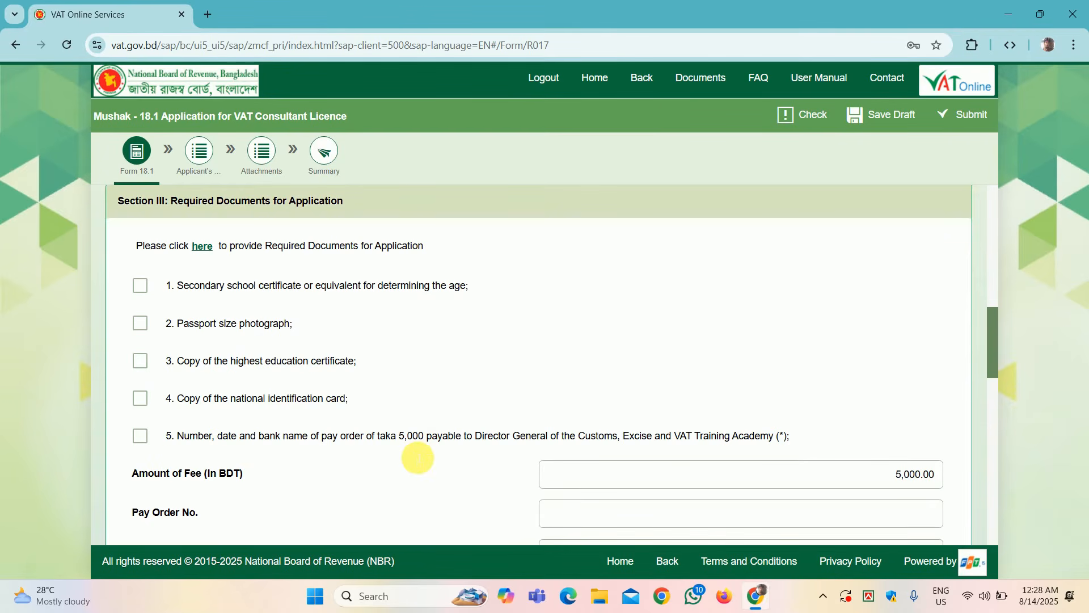
pyautogui.scroll(1, 504, 366)
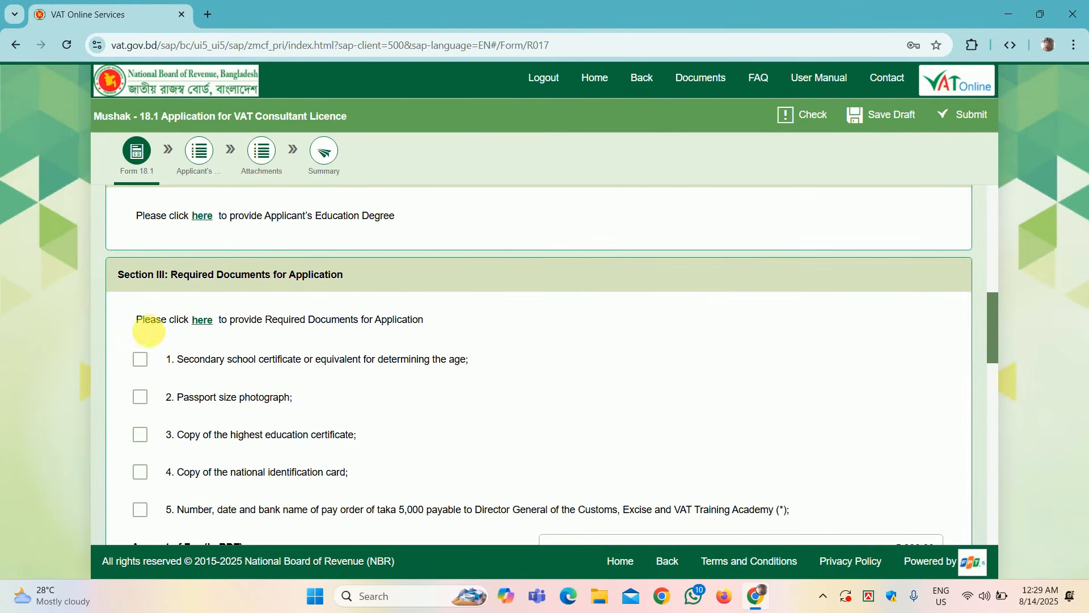
# Step: Tick the SSC certificate attachment and upload 9.1 return.pdf as its file
pyautogui.click(204, 321)
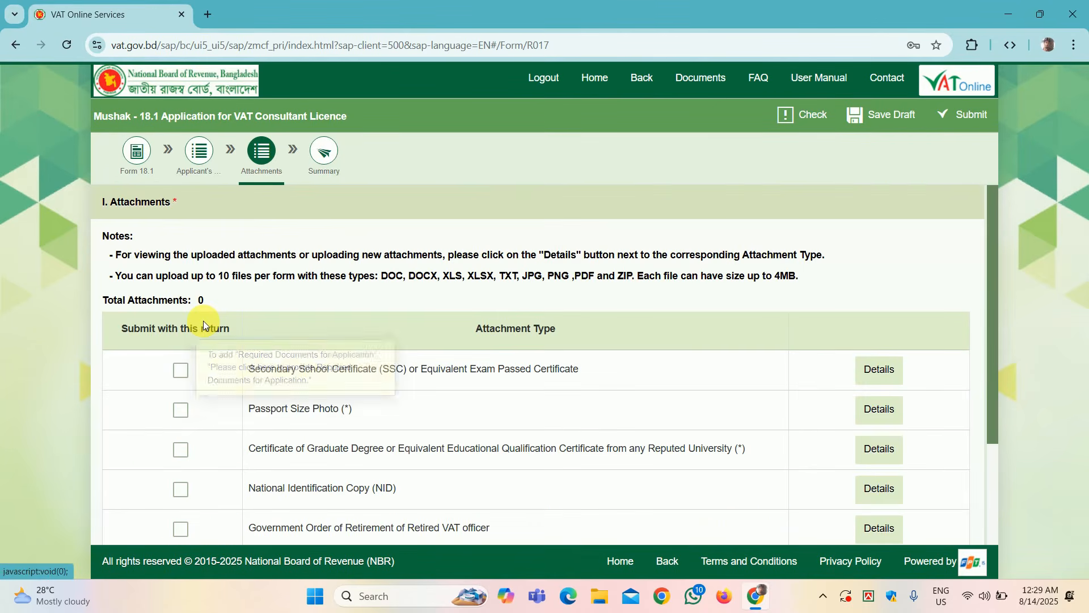
pyautogui.click(181, 370)
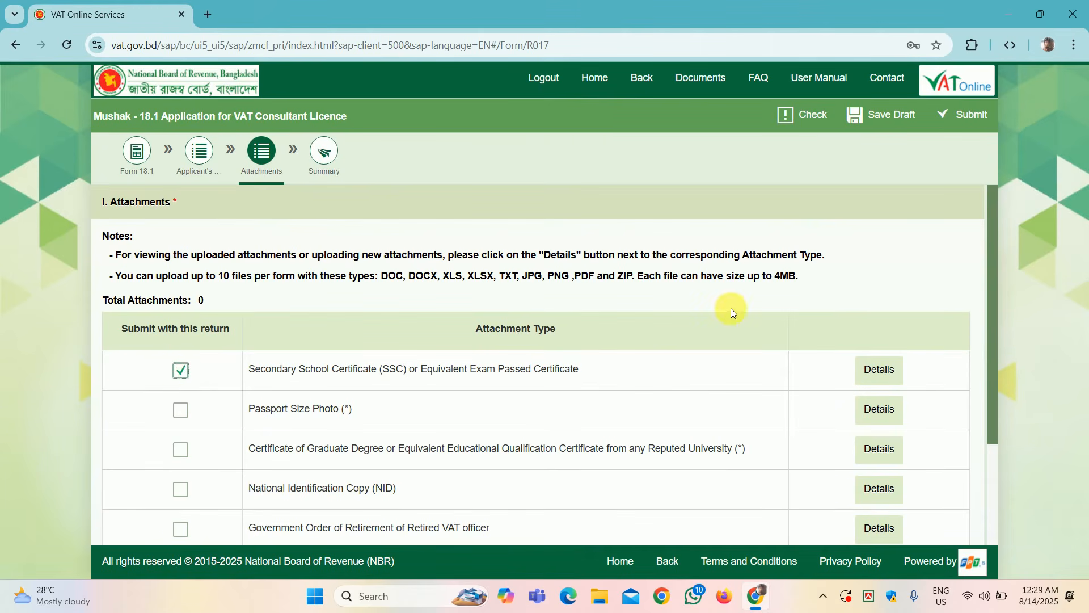
pyautogui.click(892, 370)
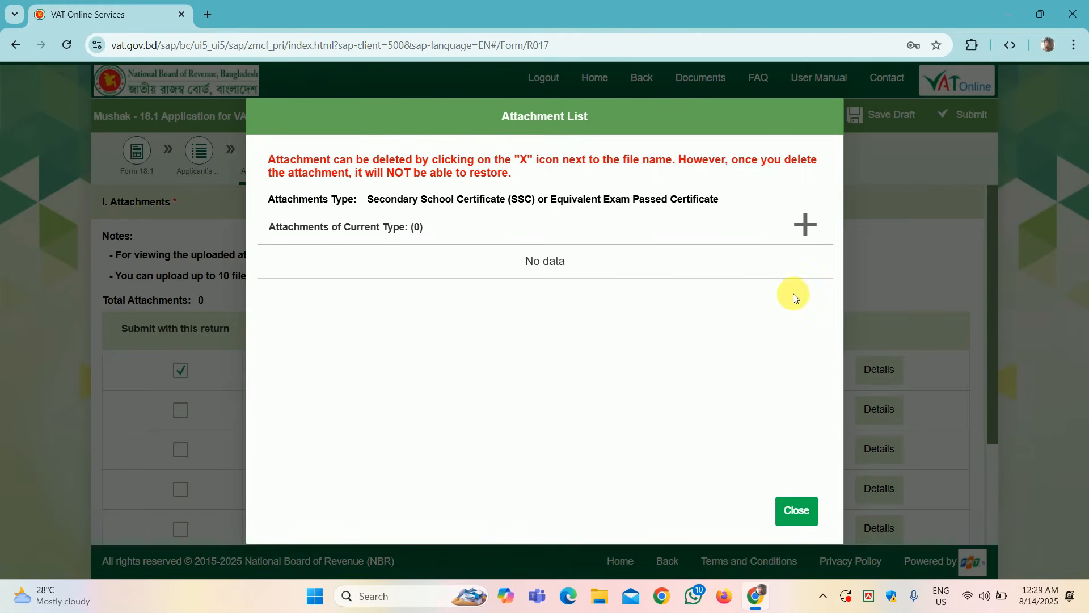
pyautogui.click(811, 230)
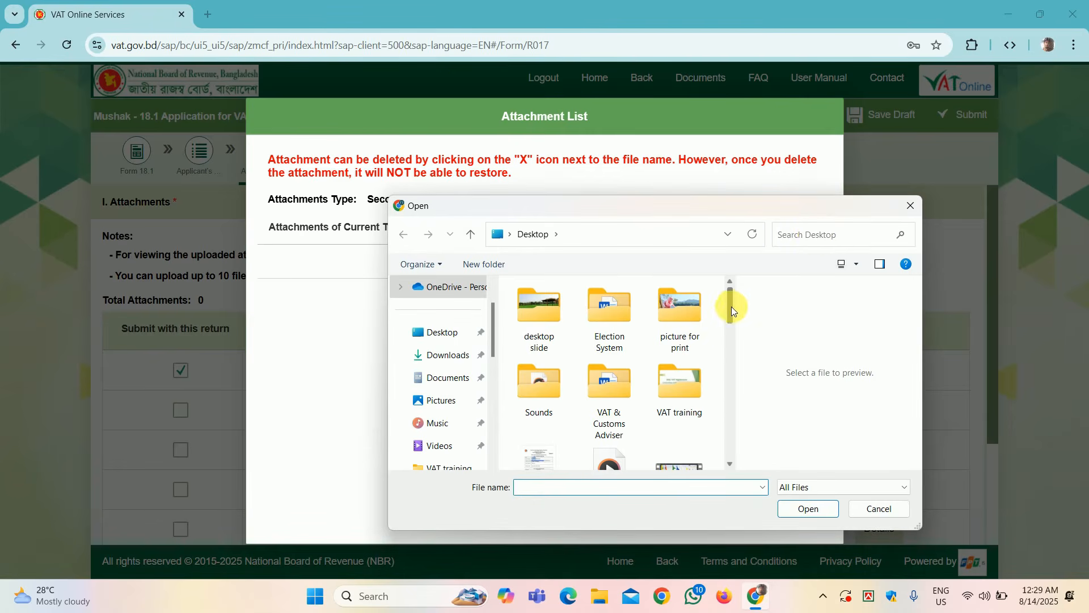
pyautogui.moveTo(730, 306); pyautogui.dragTo(730, 341)
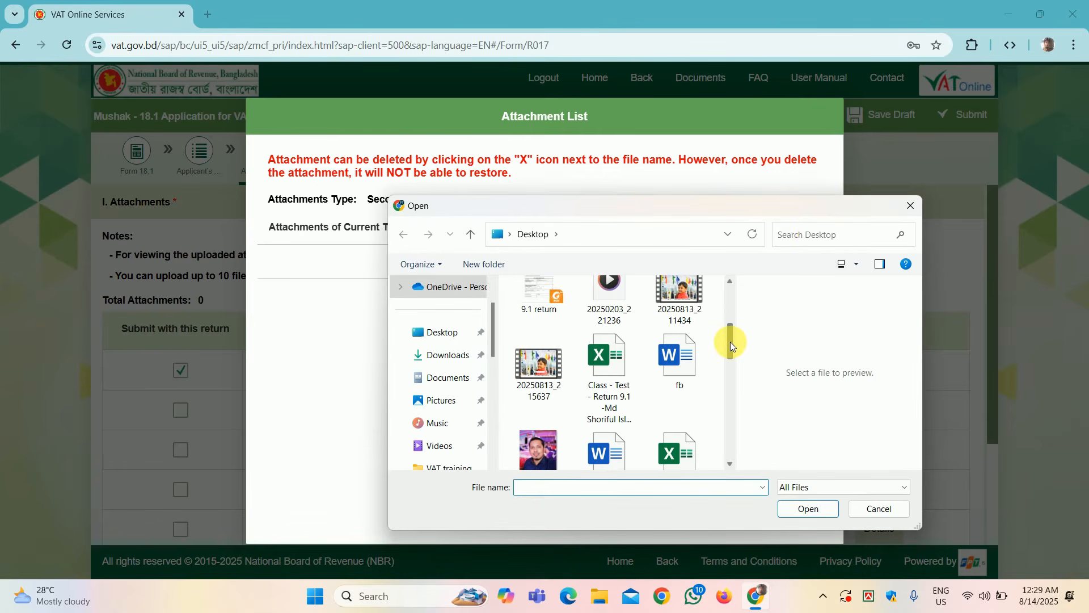
pyautogui.click(550, 307)
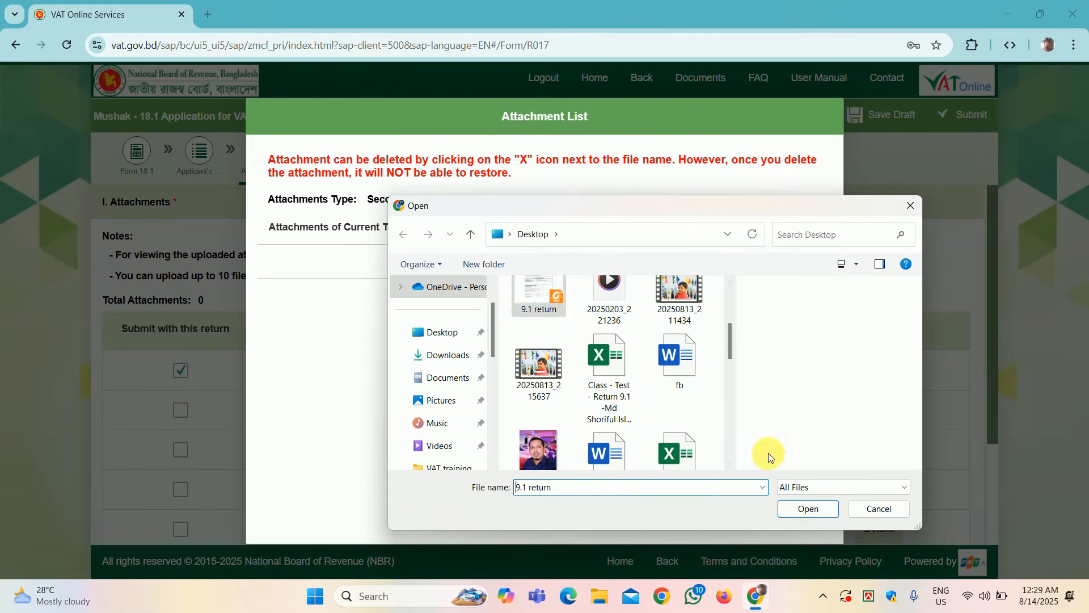
pyautogui.click(807, 508)
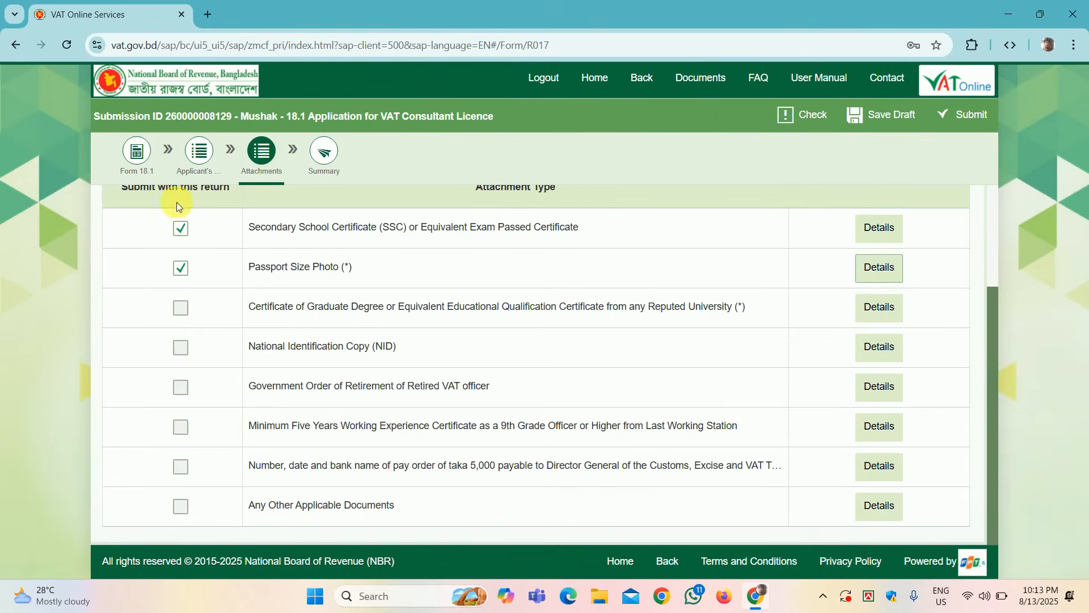
# Step: Tick all five required documents: SSC, passport photo, highest education certificate, NID and pay order
pyautogui.click(136, 154)
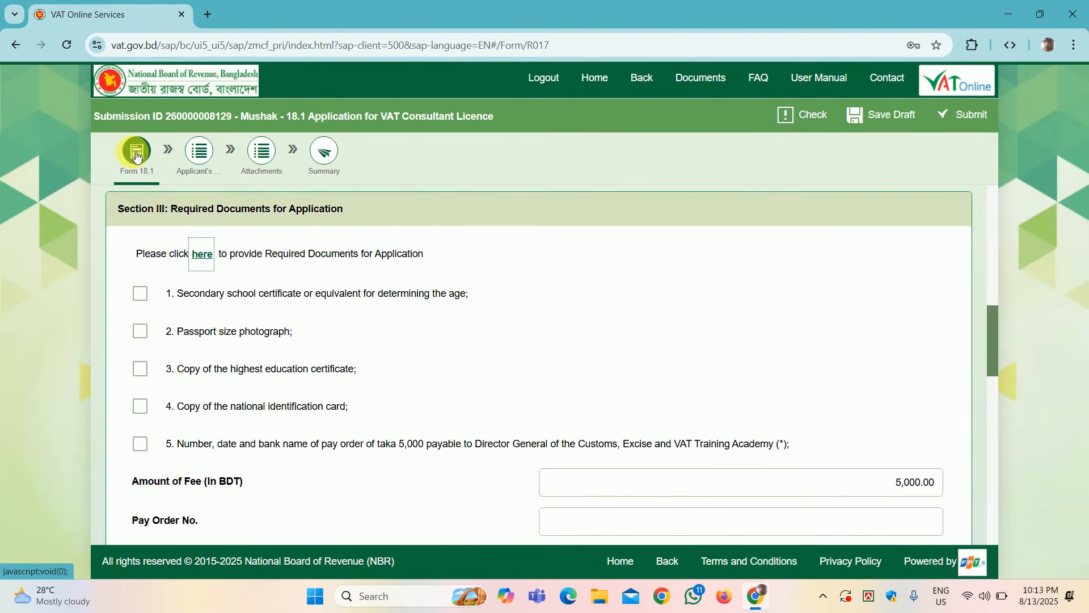
pyautogui.click(142, 295)
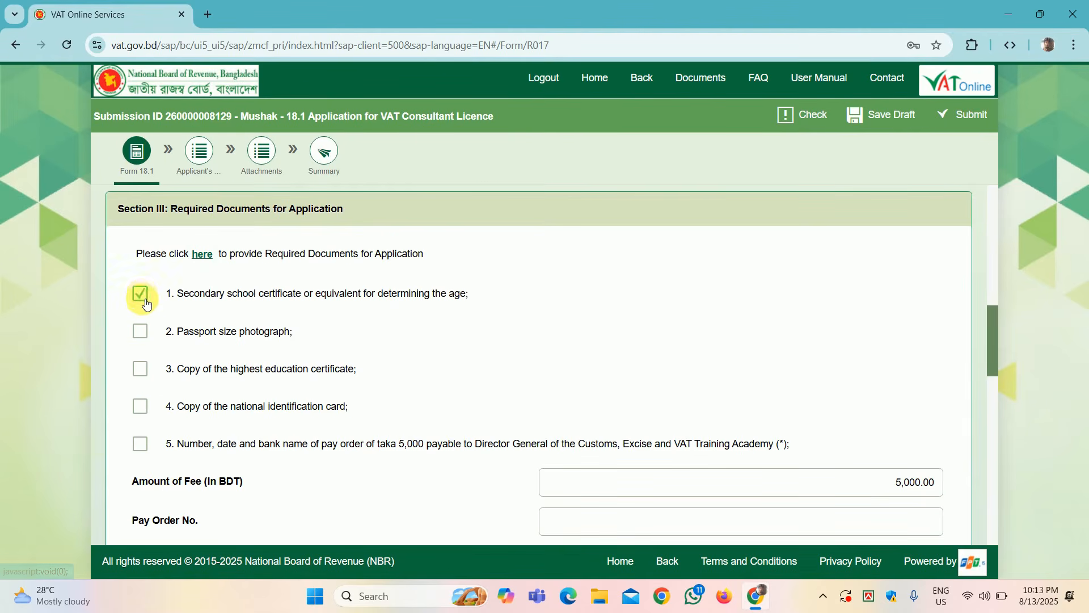
pyautogui.click(142, 332)
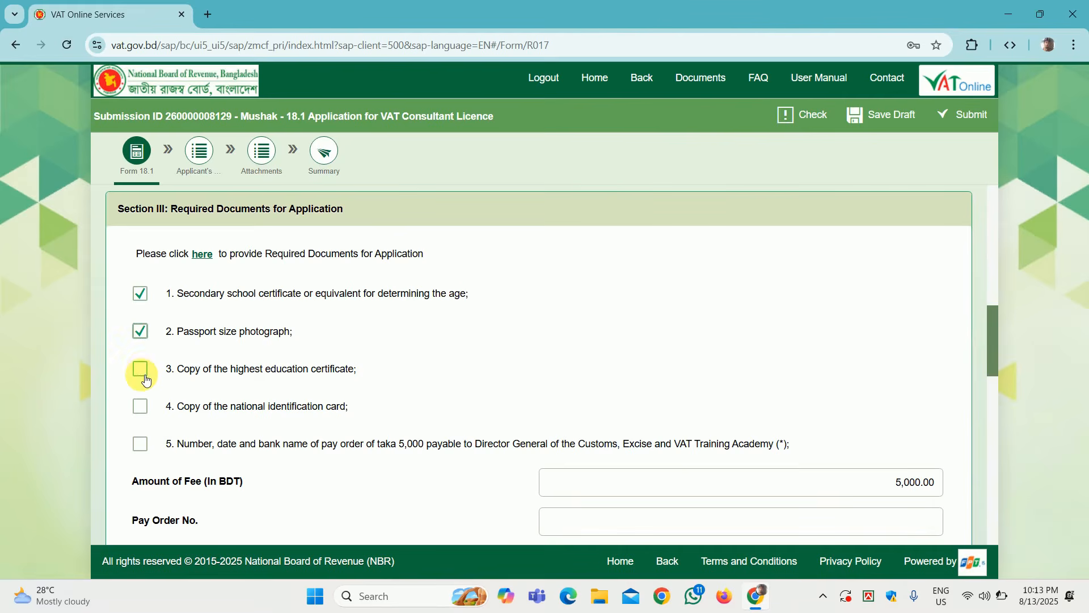
pyautogui.click(145, 377)
pyautogui.click(147, 409)
pyautogui.click(146, 453)
# Step: Change the Amount of Fee from 5,000.00 to 1,000.00 BDT
pyautogui.scroll(-2, 341, 465)
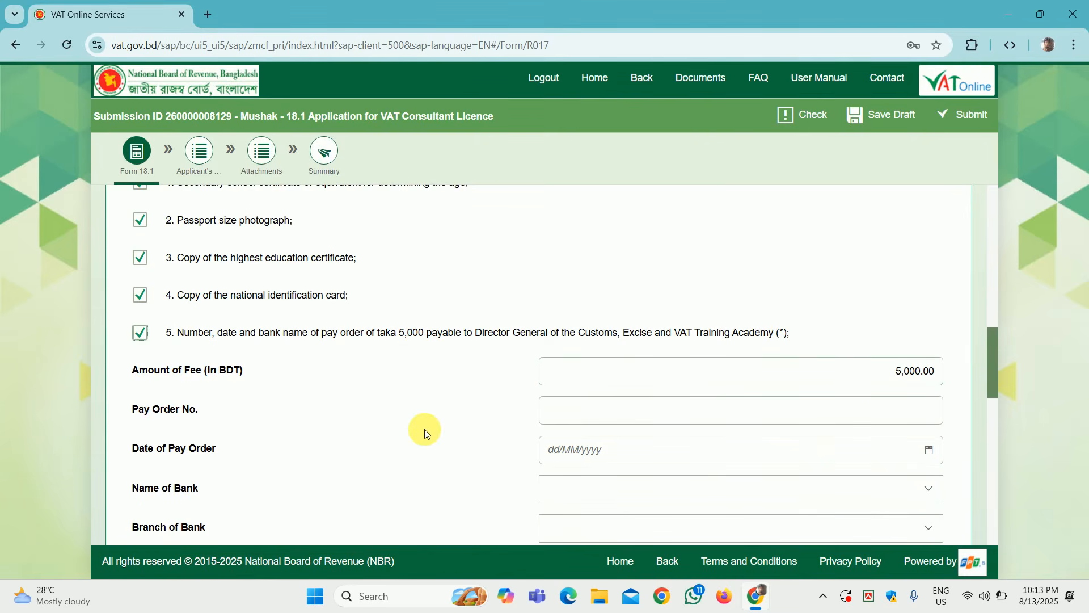
pyautogui.scroll(-2, 423, 431)
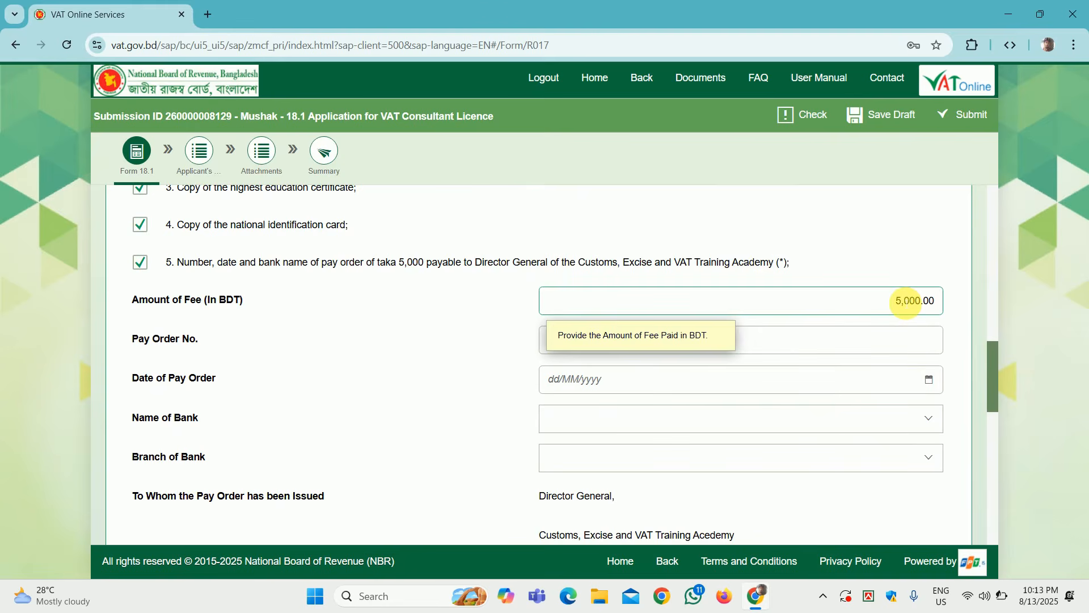
pyautogui.press('BackSpace')
pyautogui.write('1')
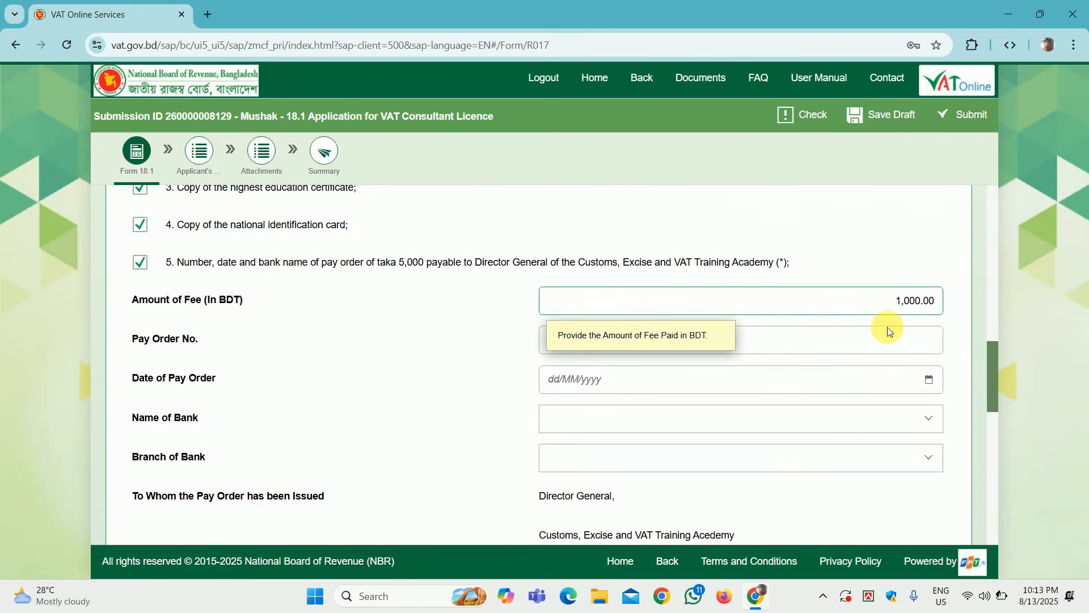
pyautogui.click(561, 349)
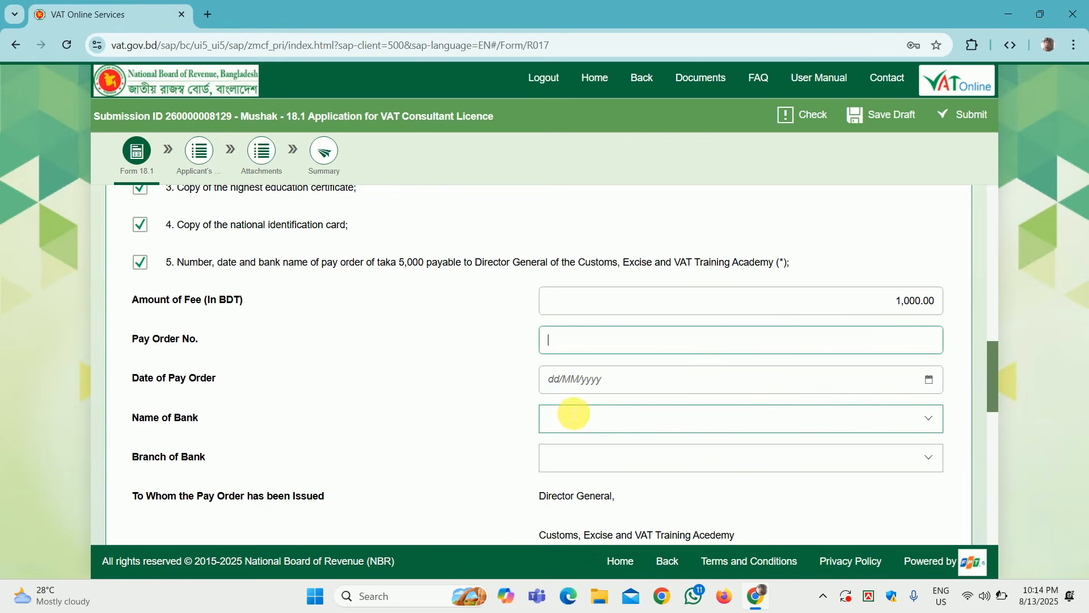
pyautogui.scroll(-3, 443, 450)
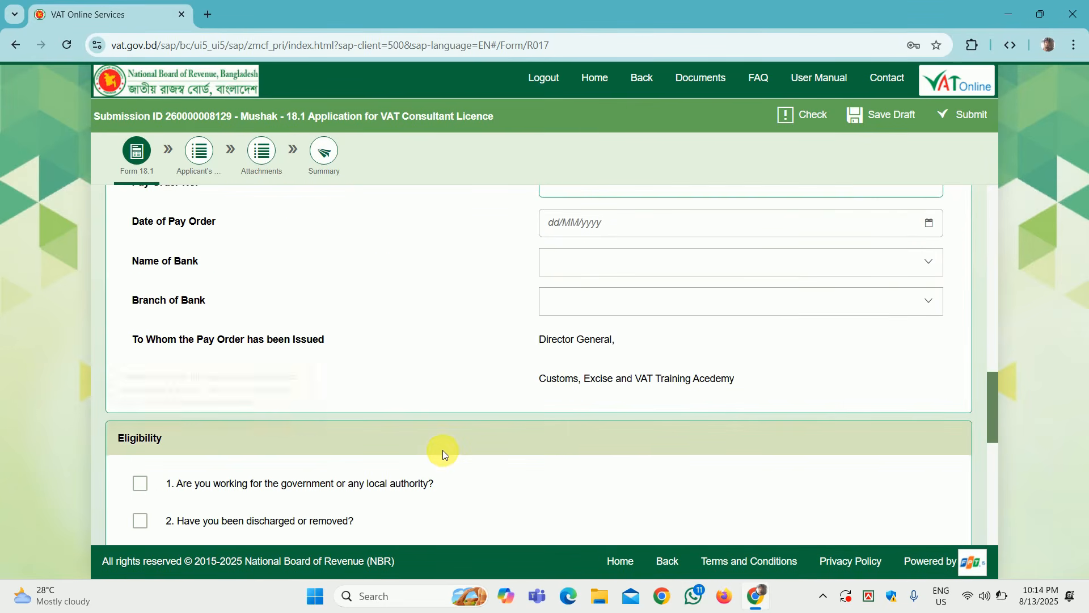
pyautogui.scroll(-3, 352, 373)
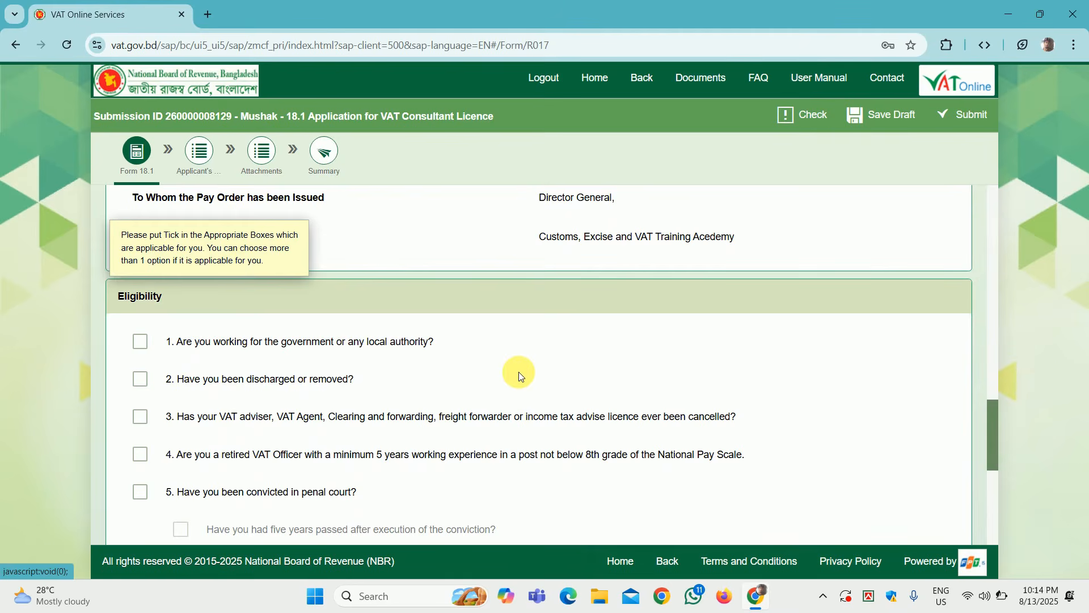
pyautogui.scroll(-1, 519, 372)
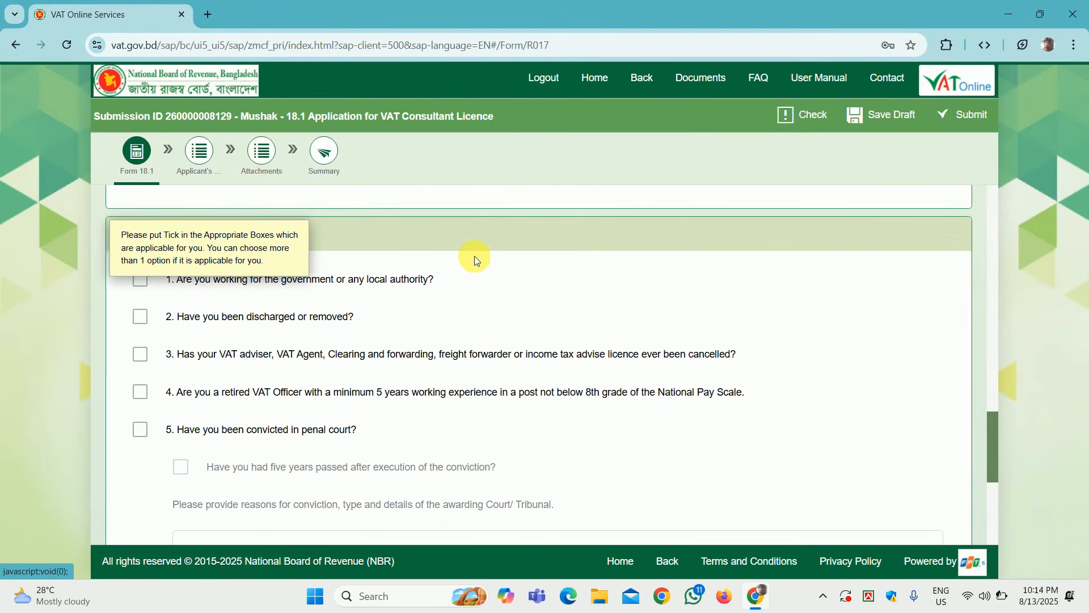
pyautogui.scroll(1, 474, 257)
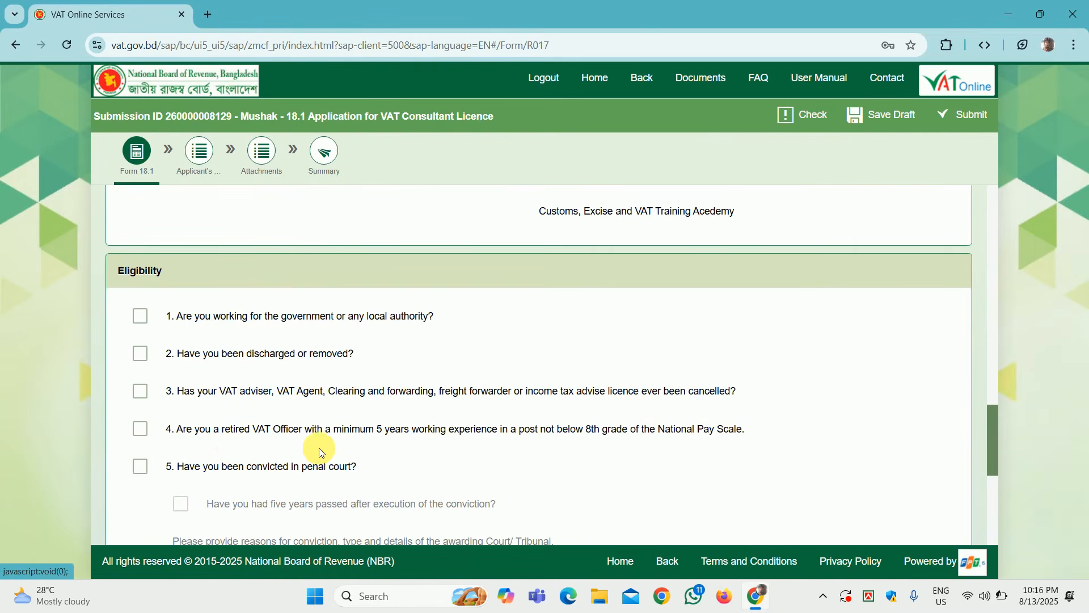
pyautogui.scroll(-1, 317, 449)
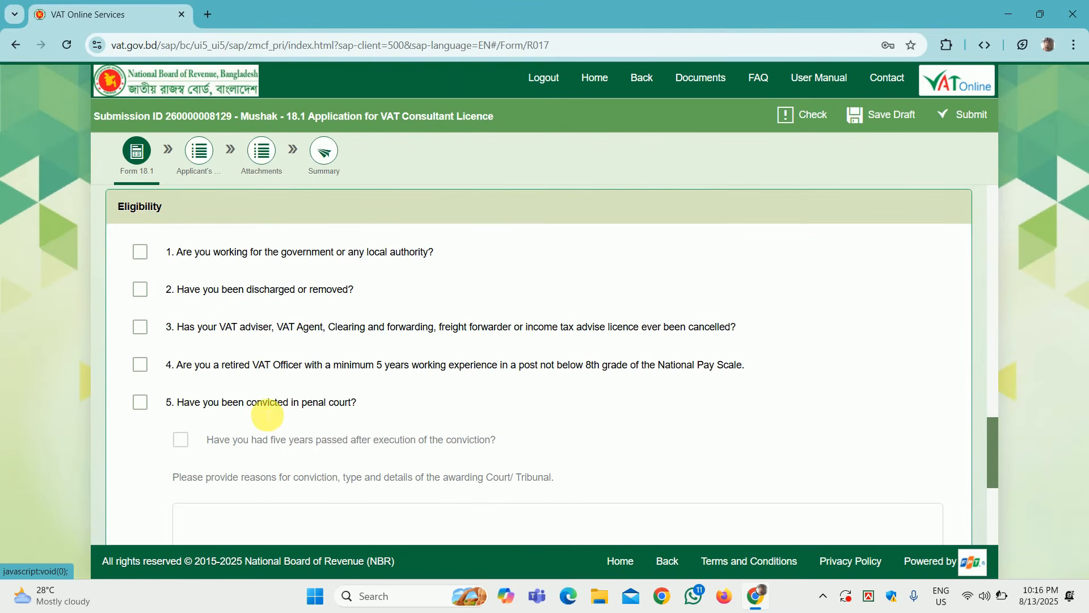
pyautogui.scroll(-2, 268, 416)
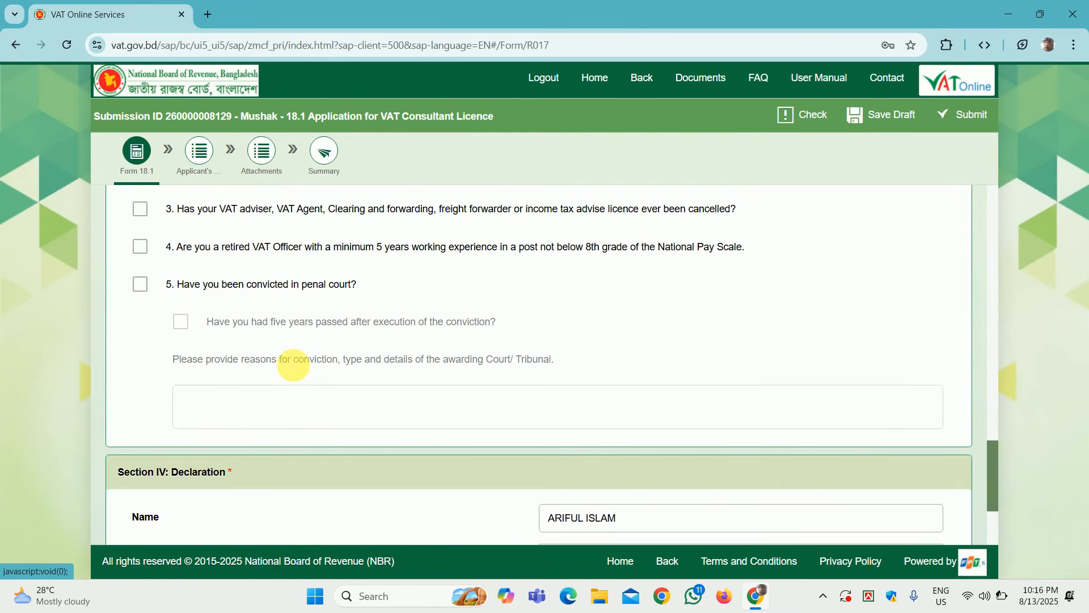
pyautogui.scroll(-2, 372, 228)
pyautogui.scroll(3, 373, 228)
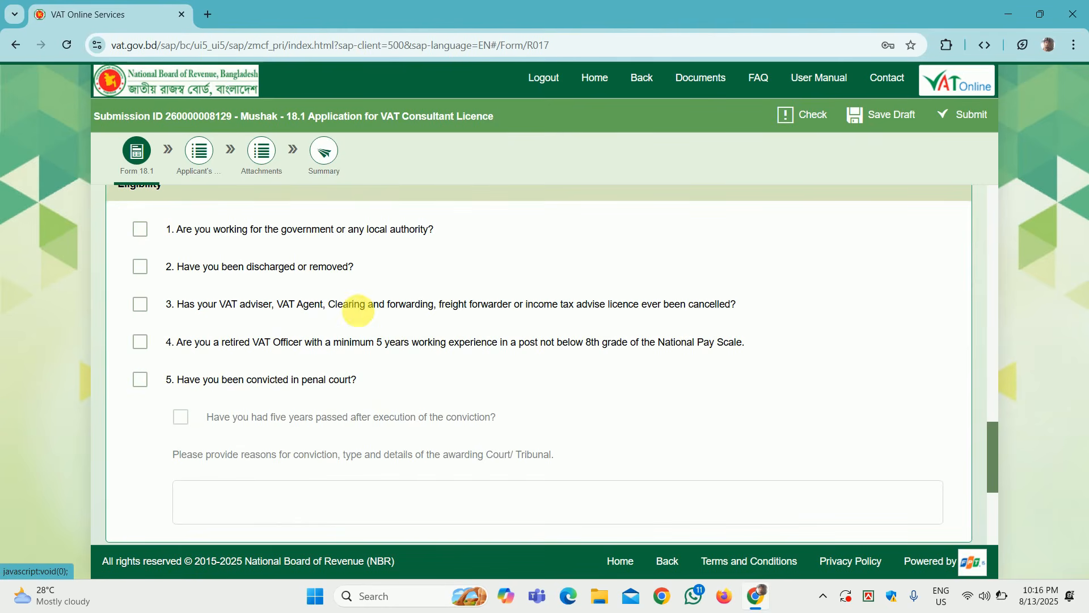
pyautogui.scroll(-3, 539, 388)
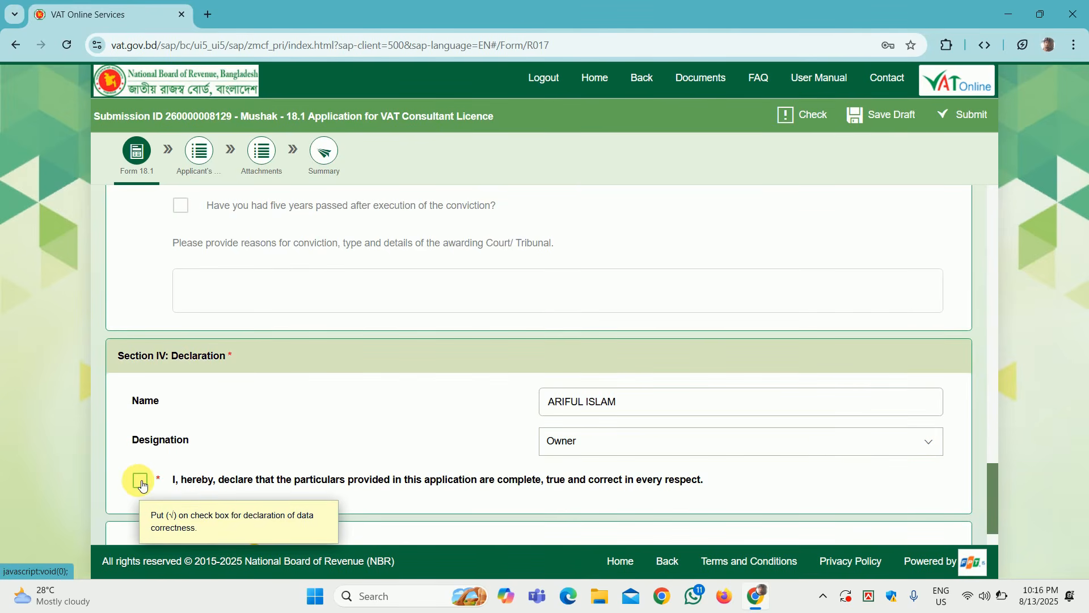
# Step: Tick the Section IV: Declaration checkbox confirming the data is correct
pyautogui.click(141, 482)
pyautogui.scroll(-1, 373, 374)
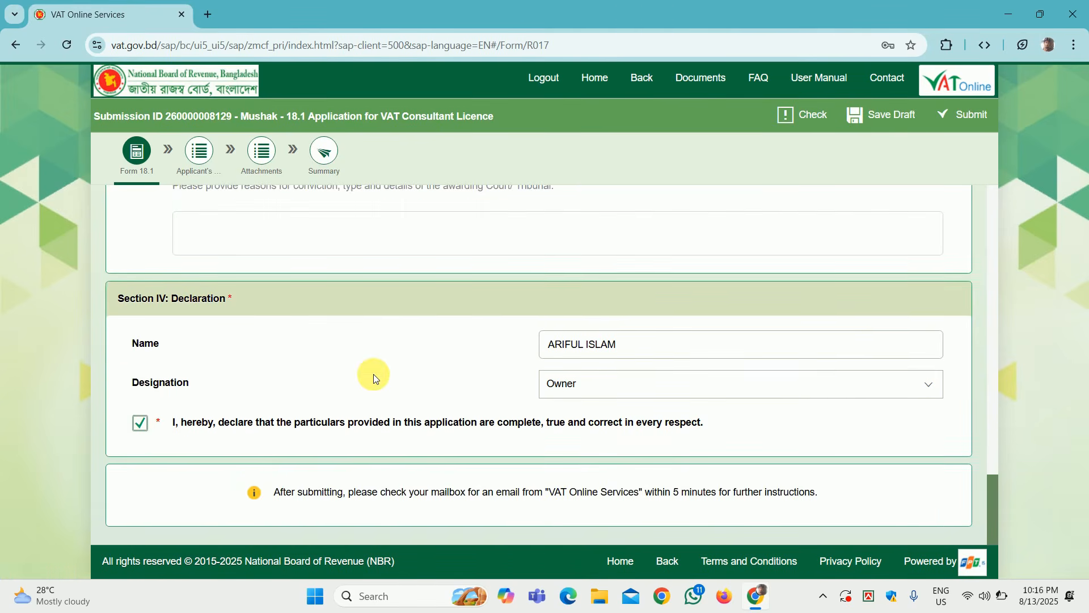
pyautogui.scroll(15, 373, 377)
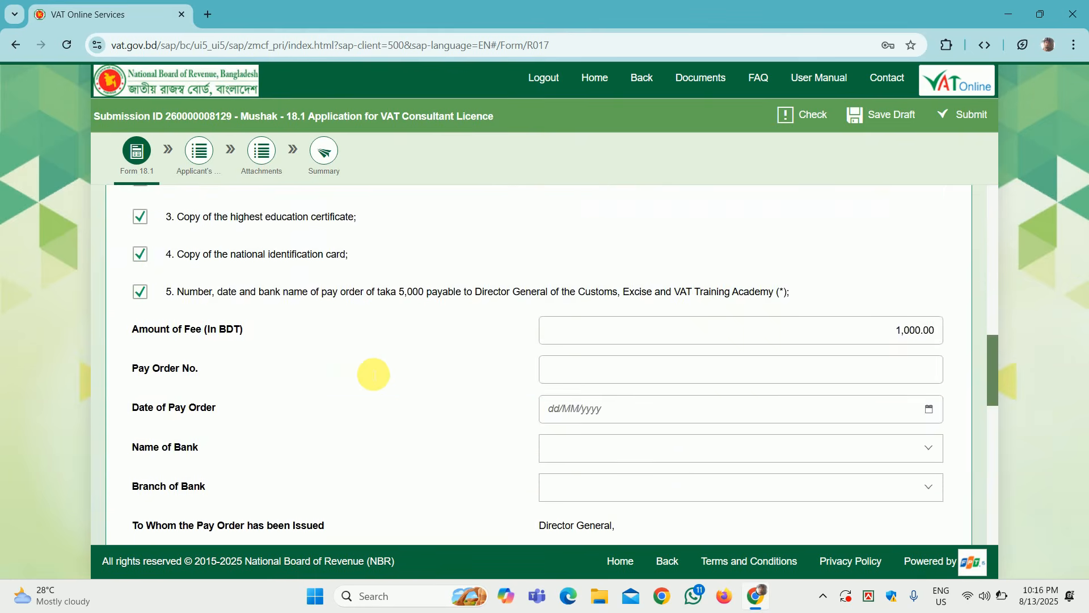
pyautogui.scroll(10, 373, 377)
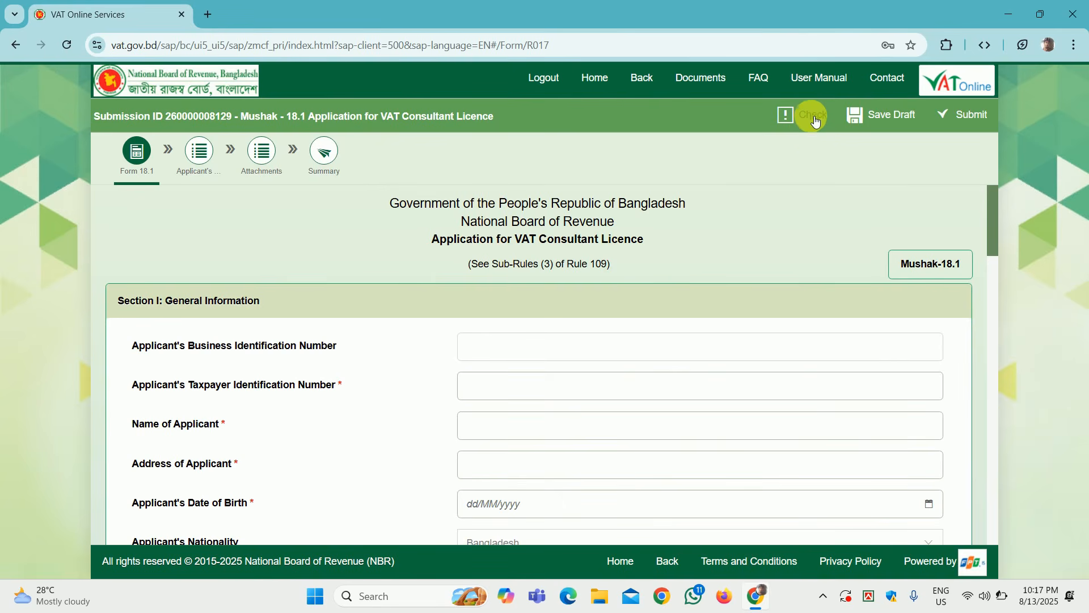
# Step: Run Check, open the 15 validation errors, and jump to the missing Applicant's Date of Birth
pyautogui.click(812, 115)
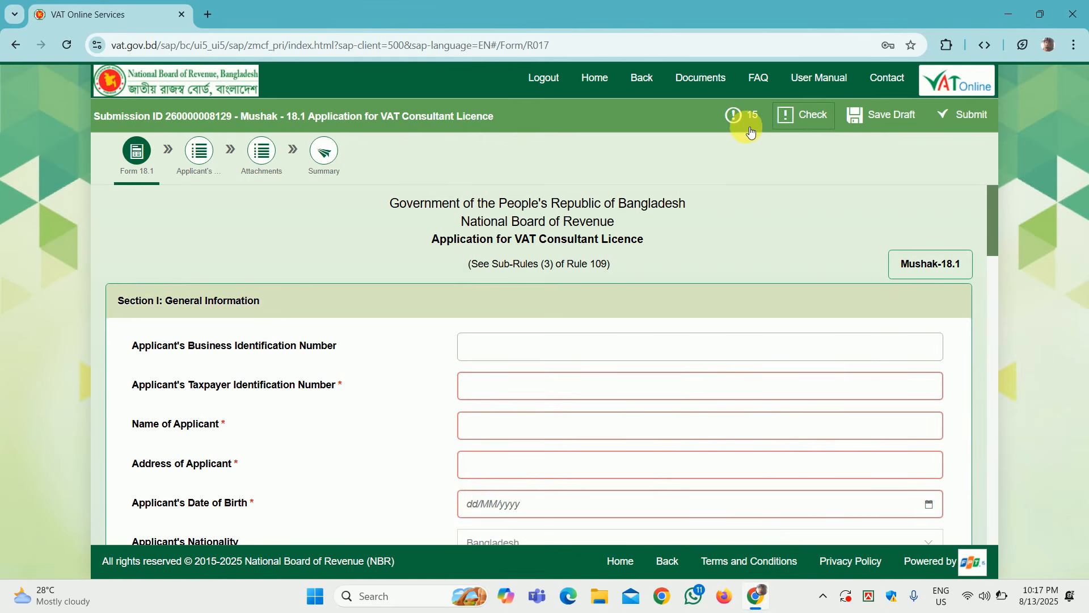
pyautogui.click(745, 129)
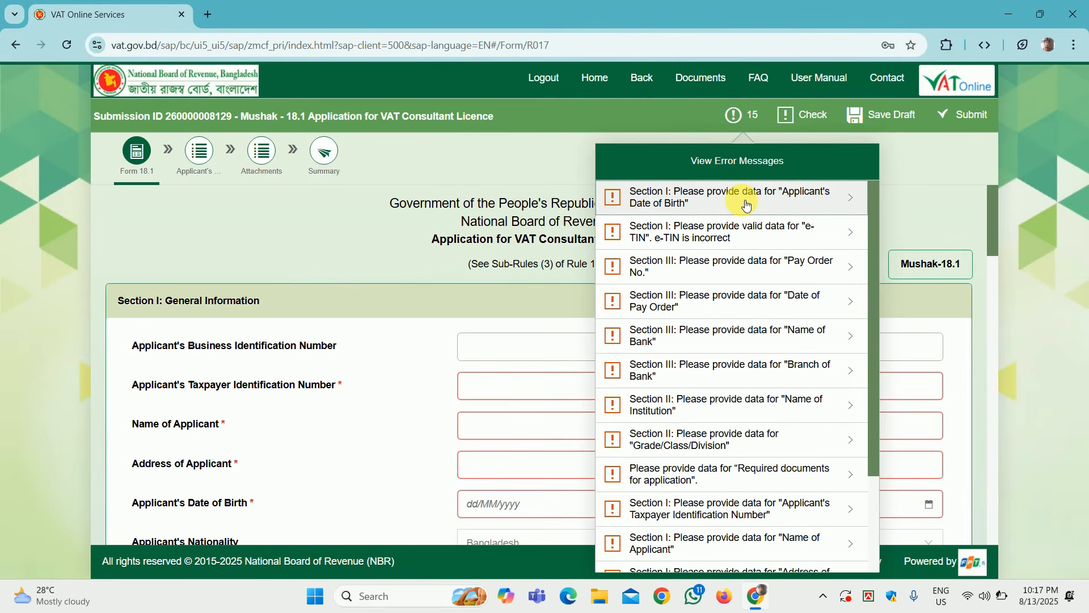
pyautogui.click(745, 204)
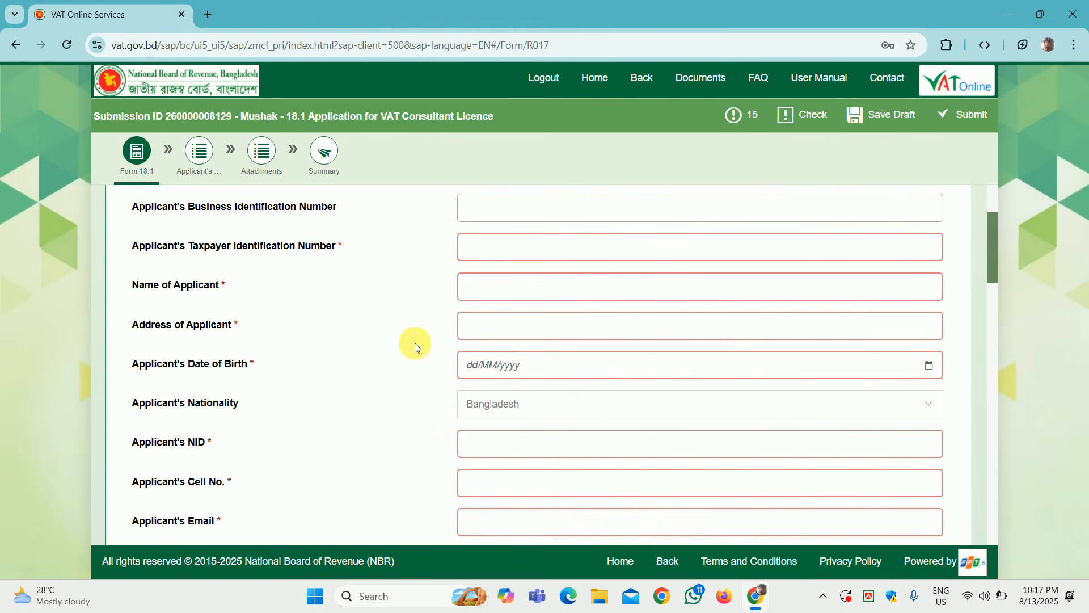
pyautogui.scroll(-5, 414, 342)
pyautogui.scroll(-1, 415, 346)
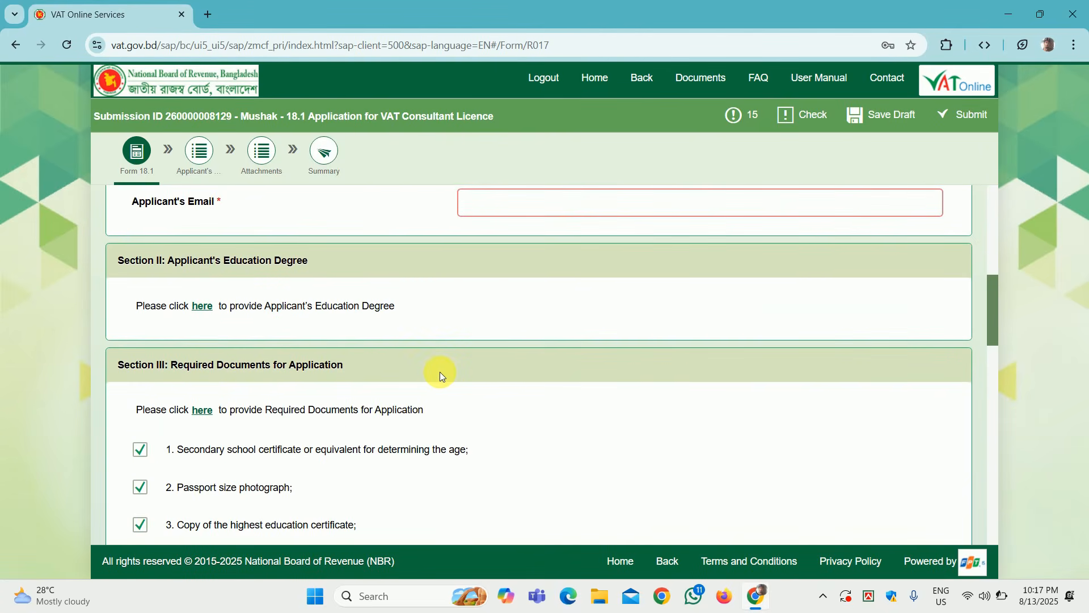
pyautogui.scroll(-1, 440, 375)
pyautogui.scroll(7, 440, 375)
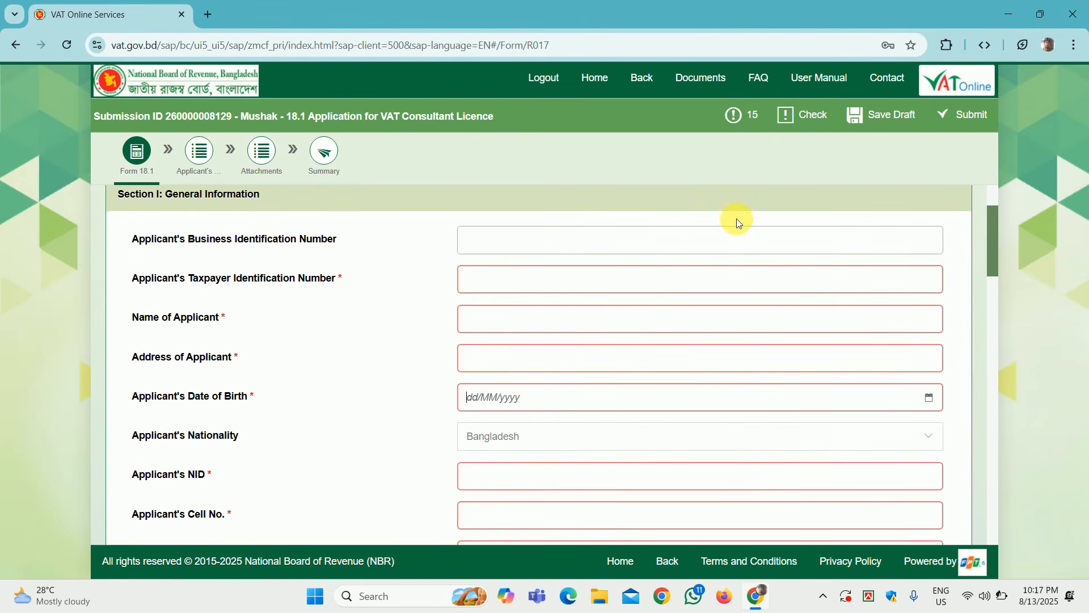
pyautogui.scroll(1, 736, 219)
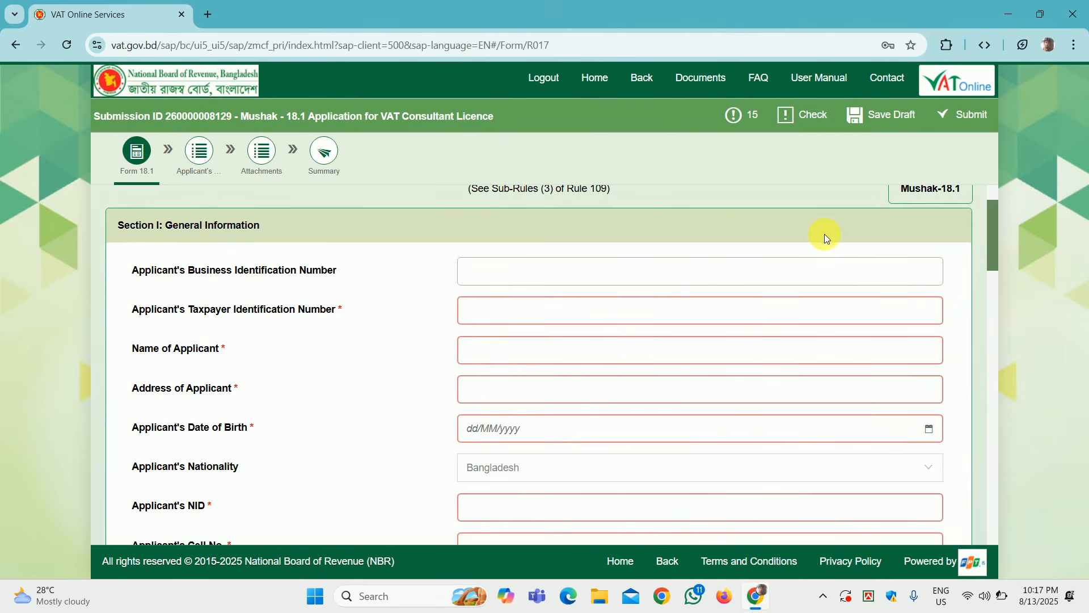
pyautogui.scroll(2, 825, 234)
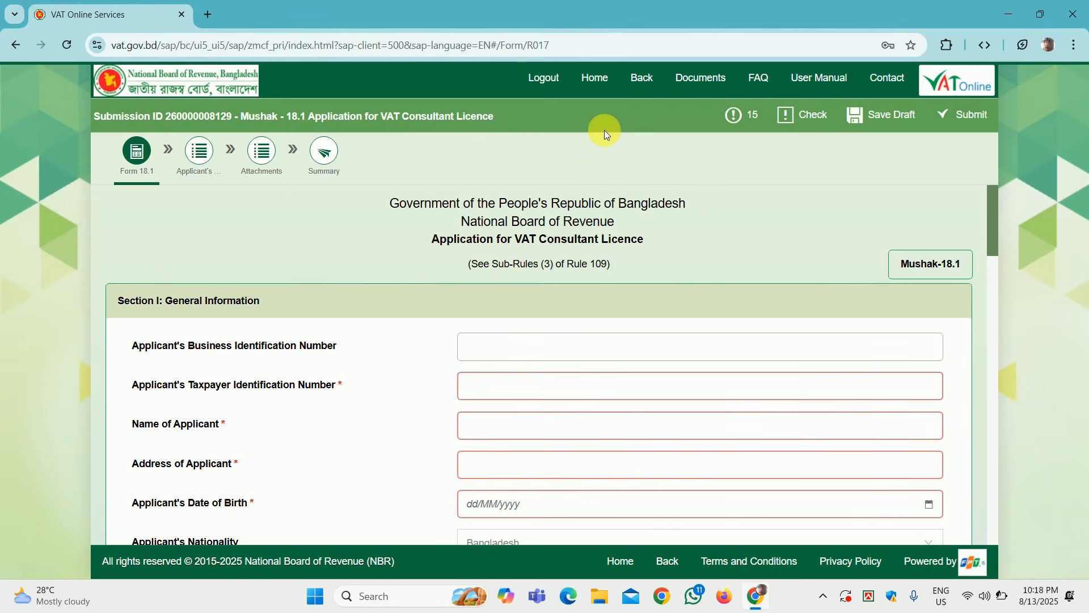
# Step: Go Home, view the empty My Documents list, then return to the dashboard showing 1 drafted form
pyautogui.click(590, 80)
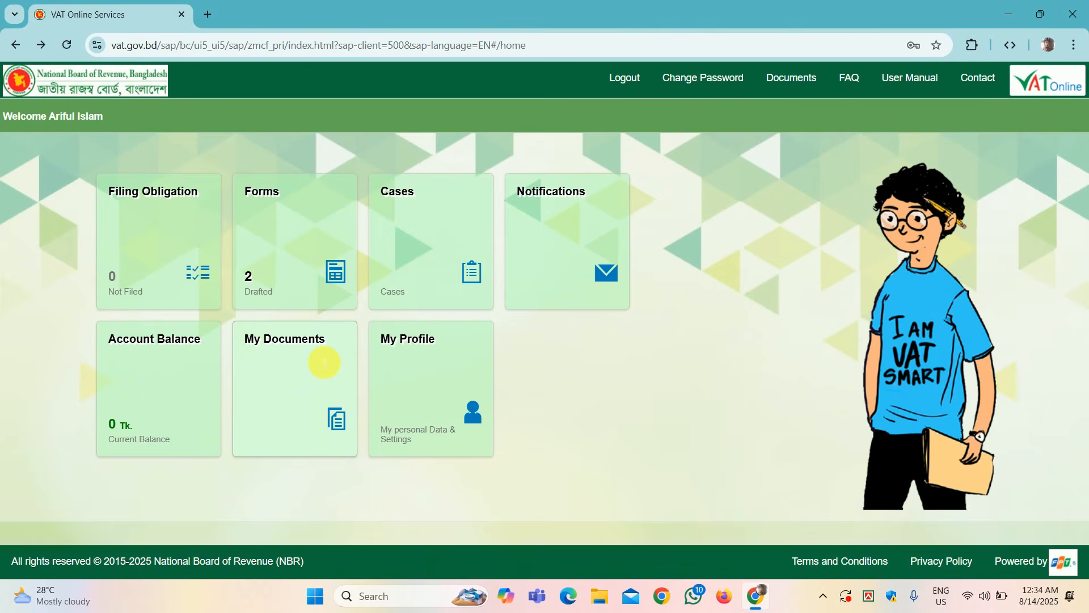
pyautogui.click(324, 362)
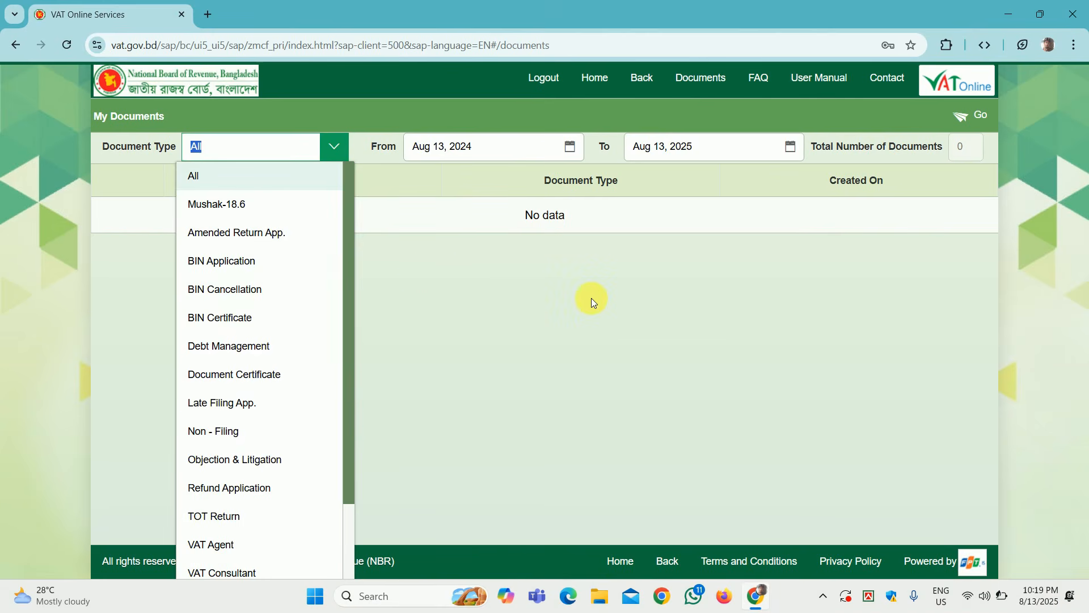
pyautogui.click(591, 298)
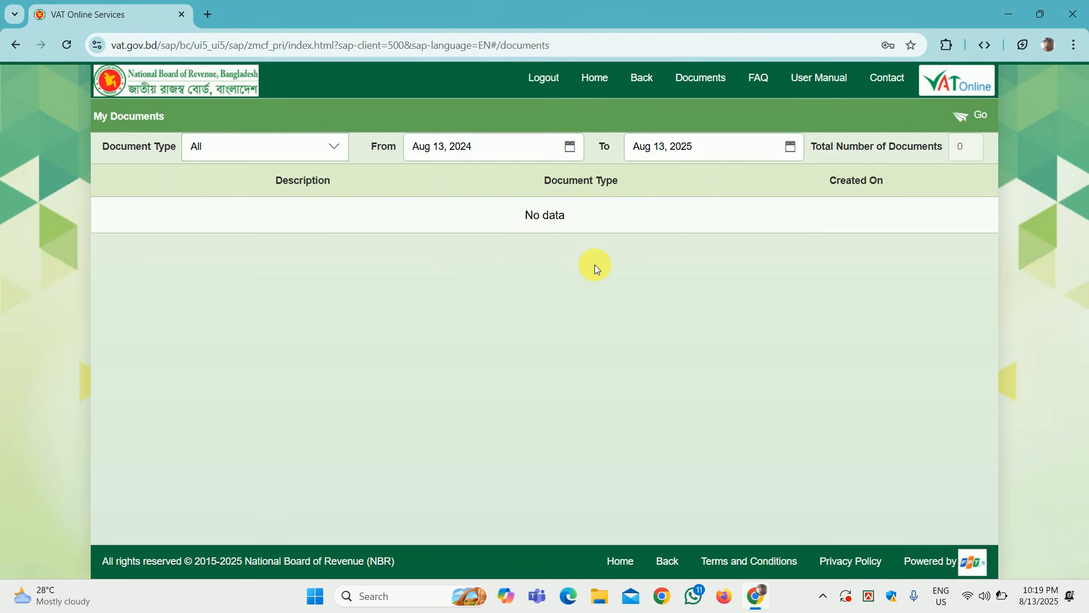
pyautogui.hotkey('alt', 'Left')
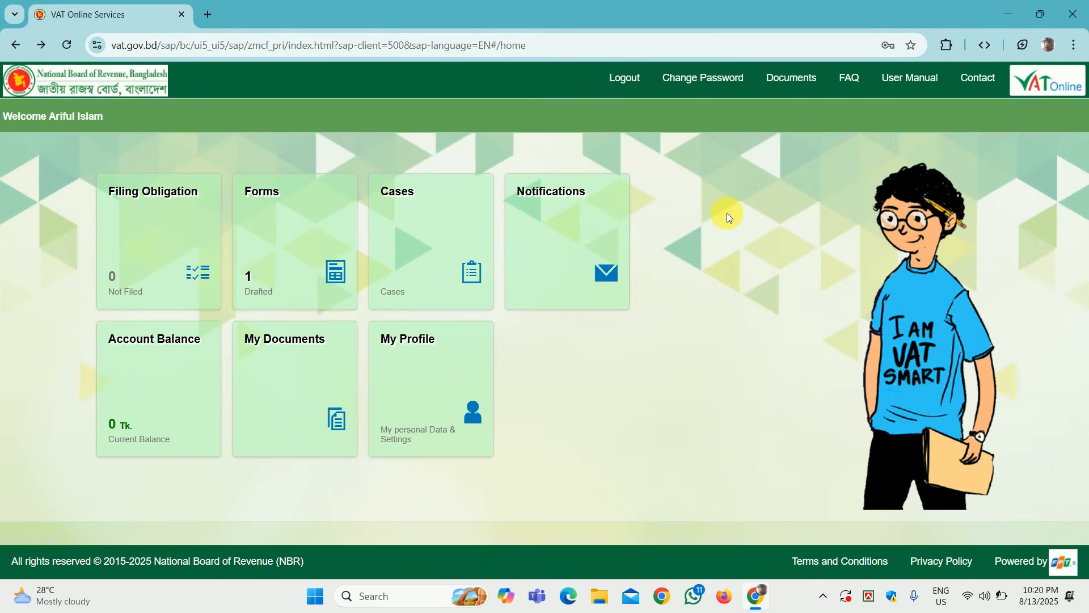